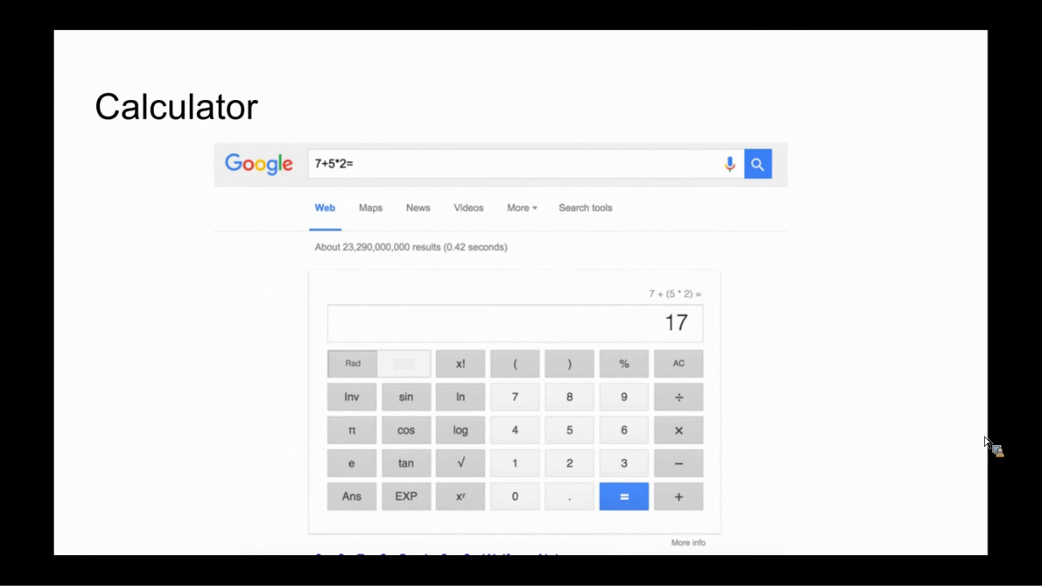
- Advance the slideshow two slides, through Conversions to the hamburger vs cheeseburger Compare & Contrast slide
key(Right)
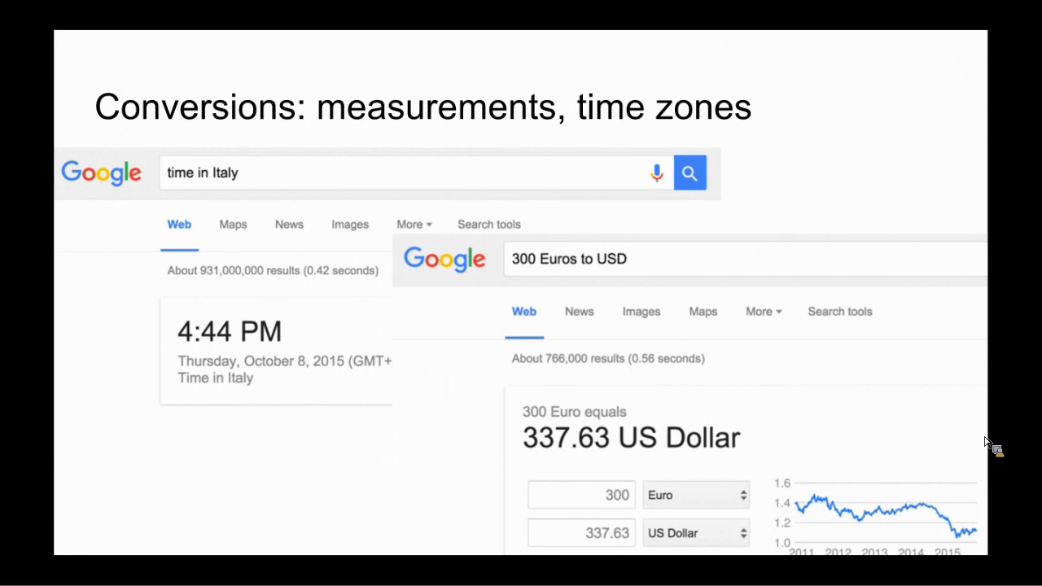
key(Right)
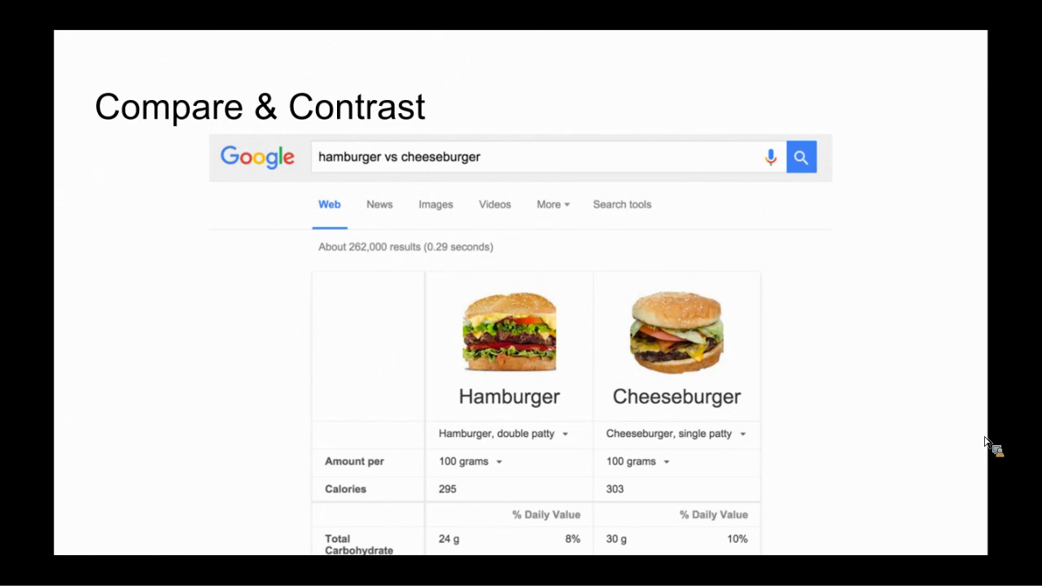
- Advance past the timer and Flip a coin slides to Image search, then exit to the editor
key(Right)
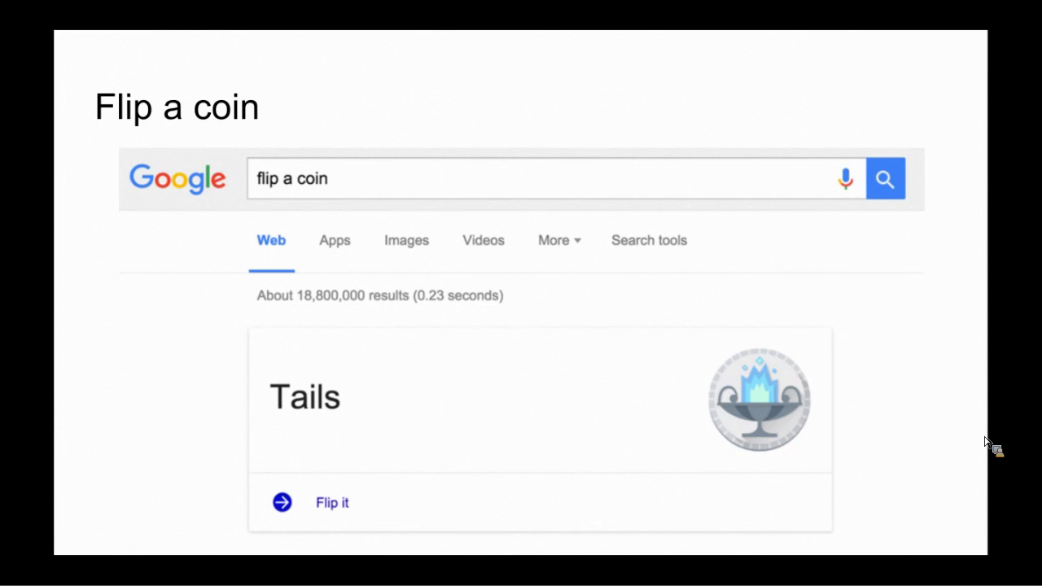
key(Right)
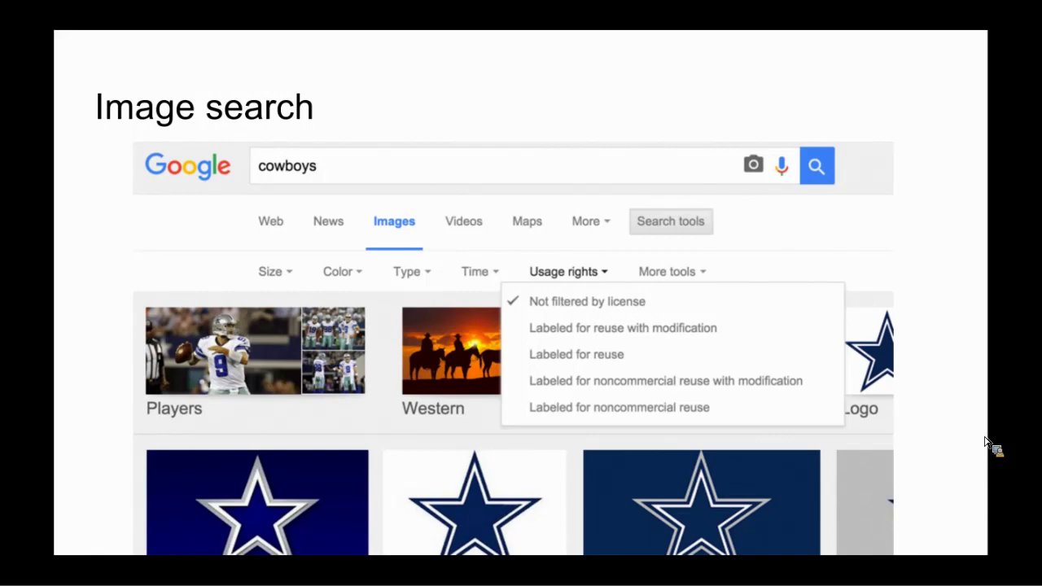
key(Escape)
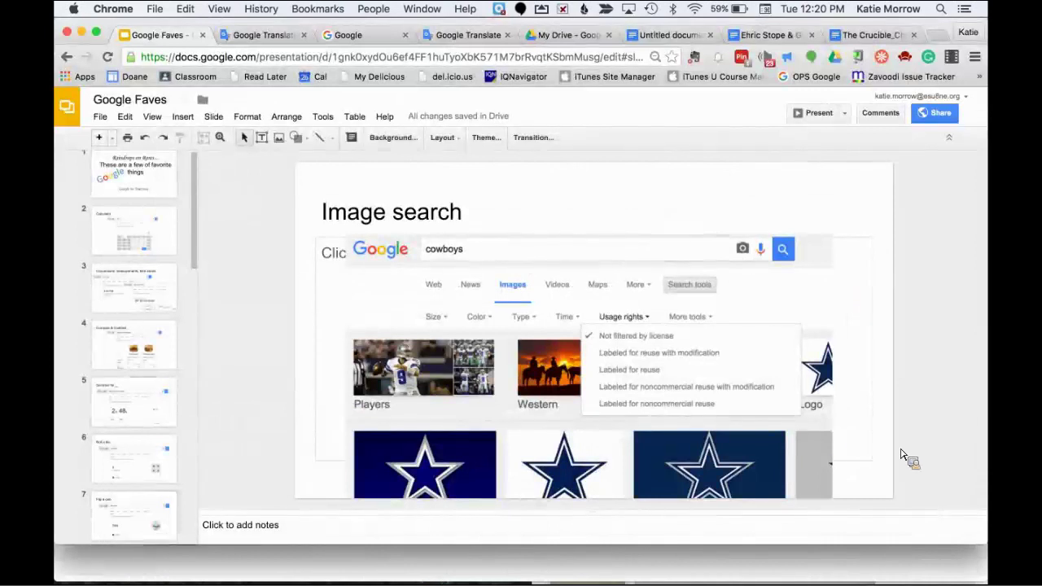
- Search Google for 'cowboys' and switch to the Images results
click(383, 37)
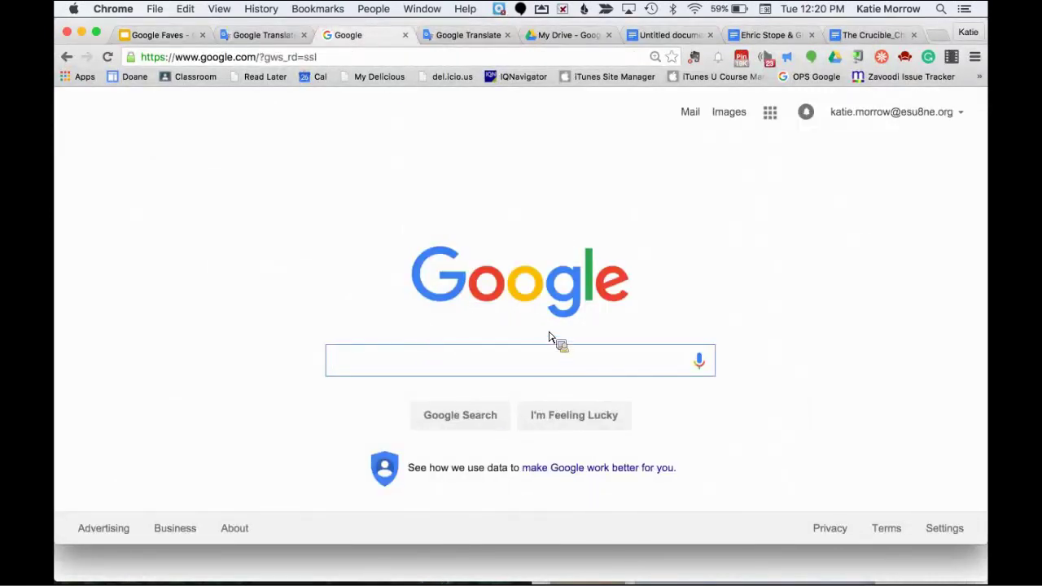
text(cowboys)
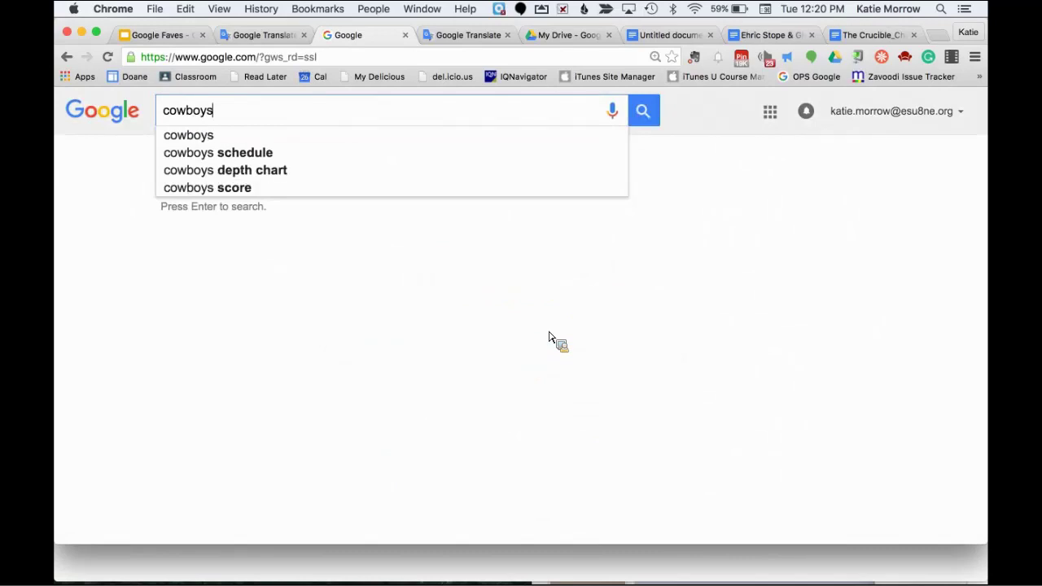
key(Return)
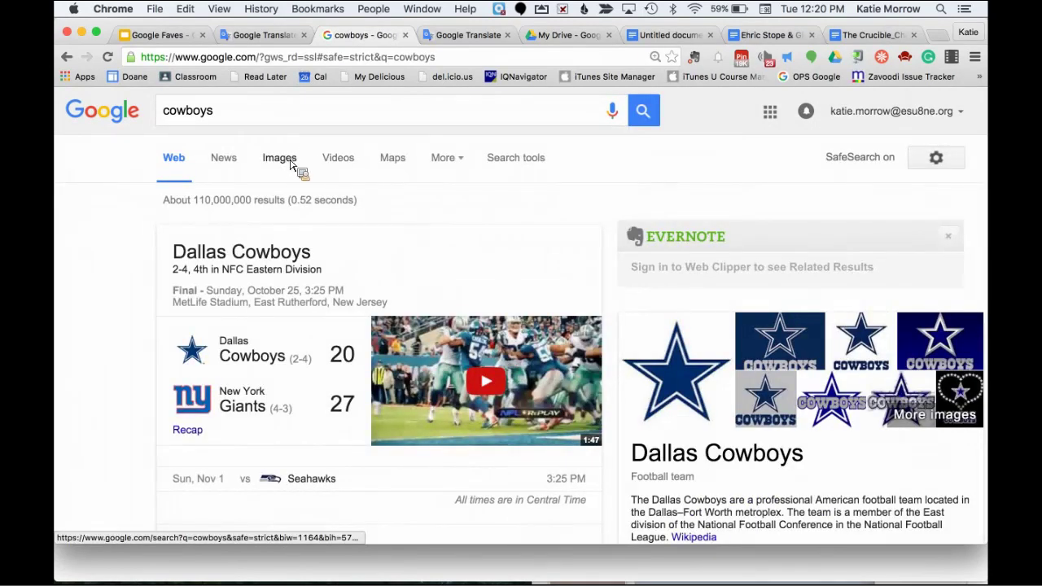
click(279, 158)
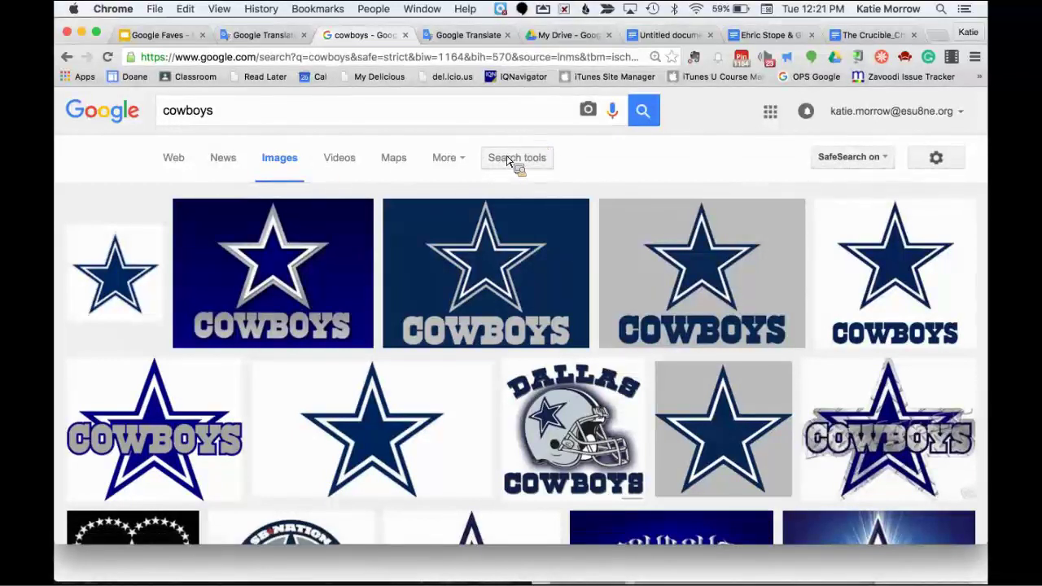
- Show Search tools for the cowboys images and expand the Size dropdown
click(522, 166)
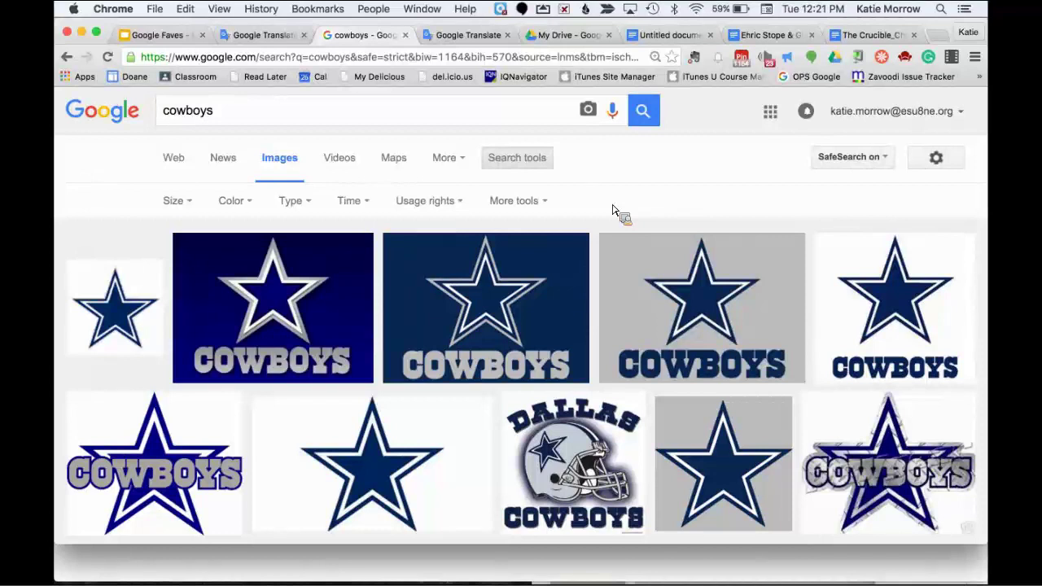
click(186, 212)
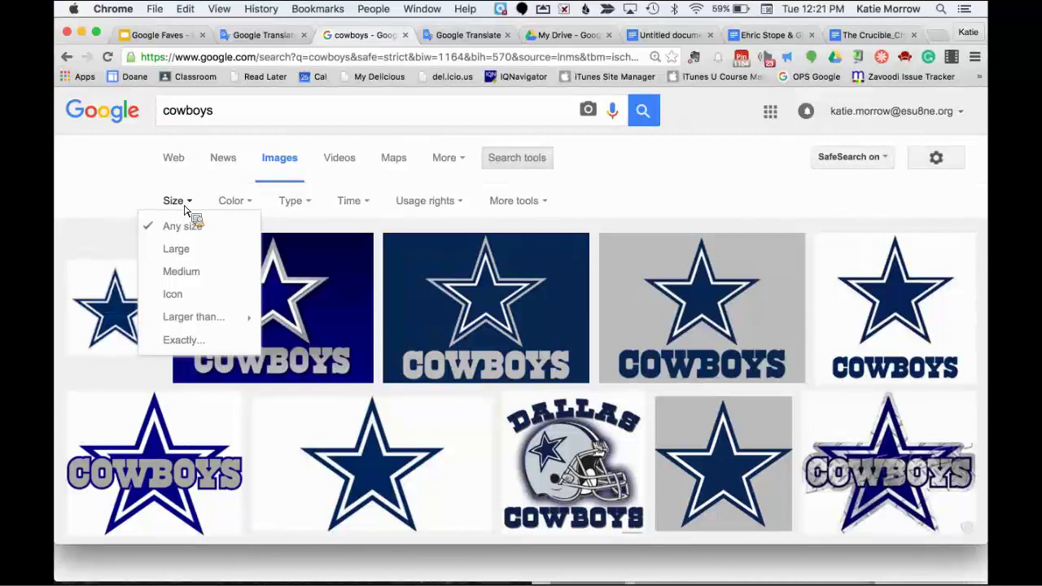
- Try the red colour filter, then the black-and-white filter on the cowboys images
click(233, 208)
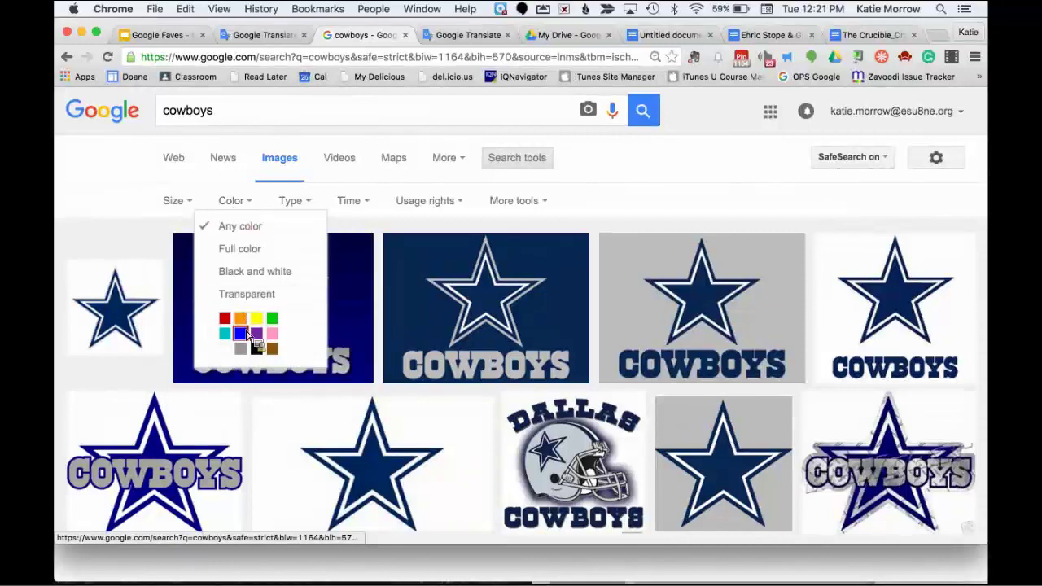
click(225, 318)
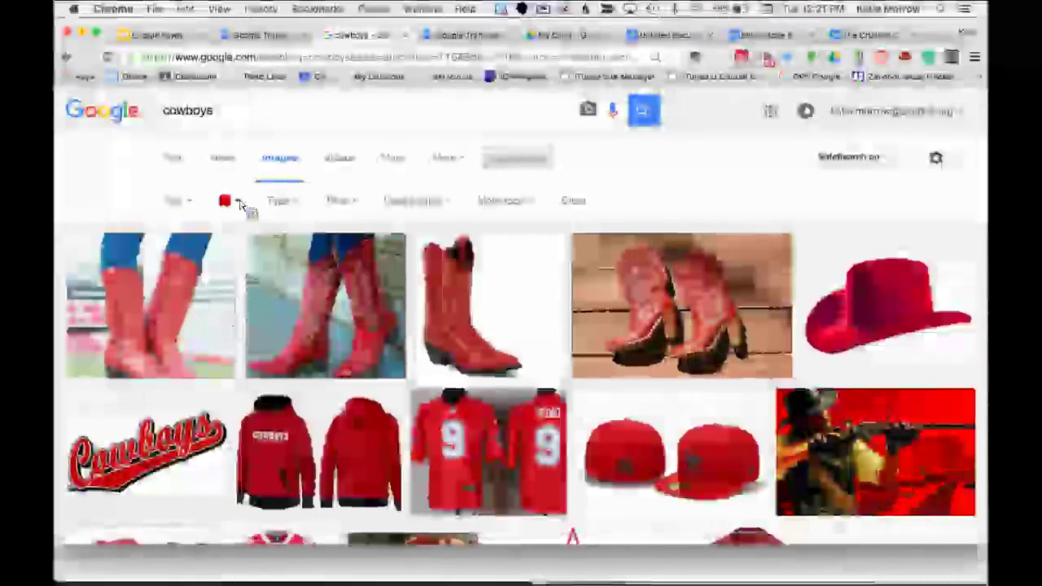
click(233, 201)
click(241, 277)
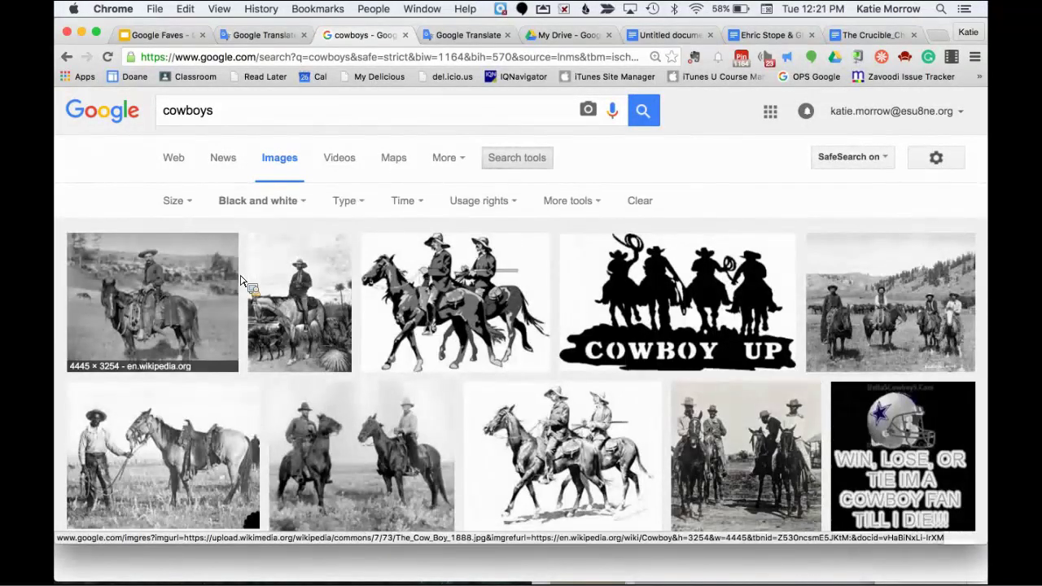
- Limit the results to Photo type and set colour back to Any color
click(351, 210)
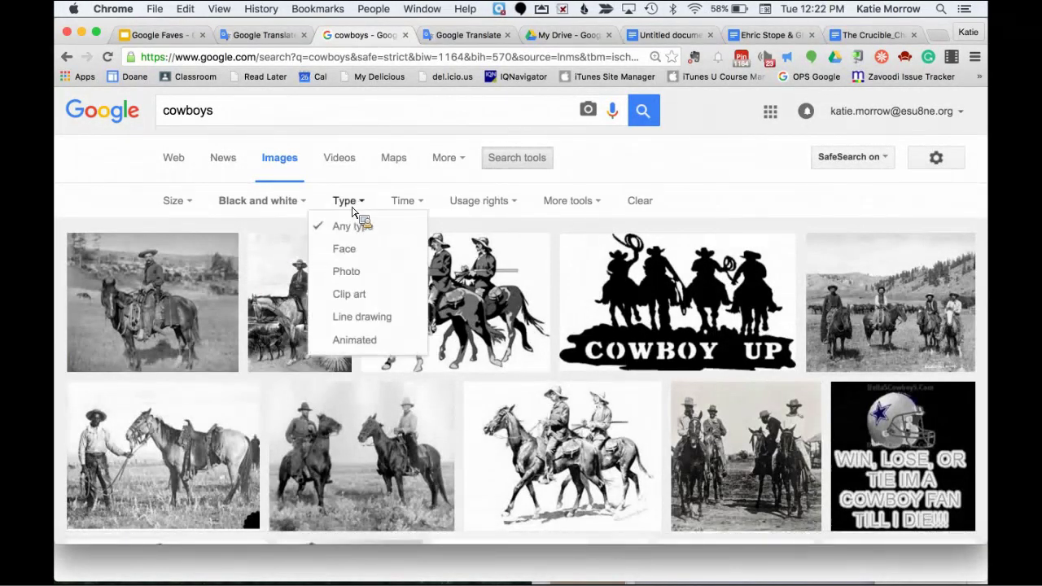
click(352, 276)
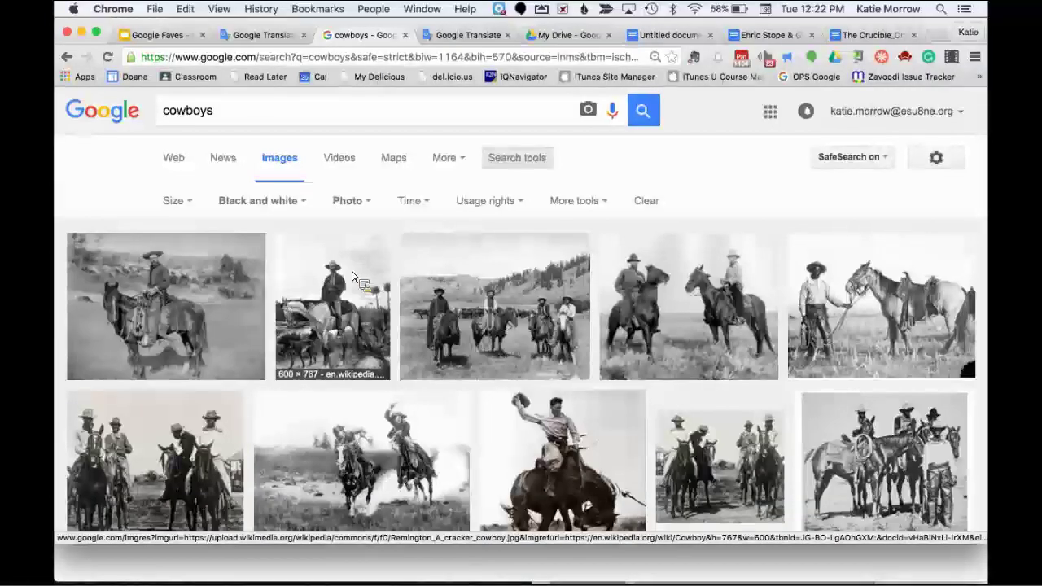
click(303, 202)
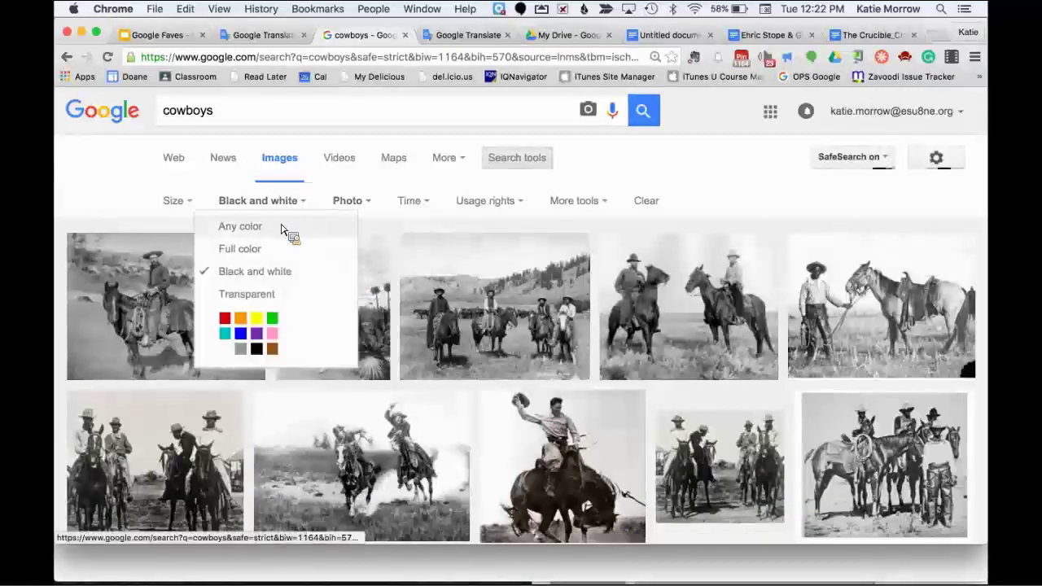
click(286, 227)
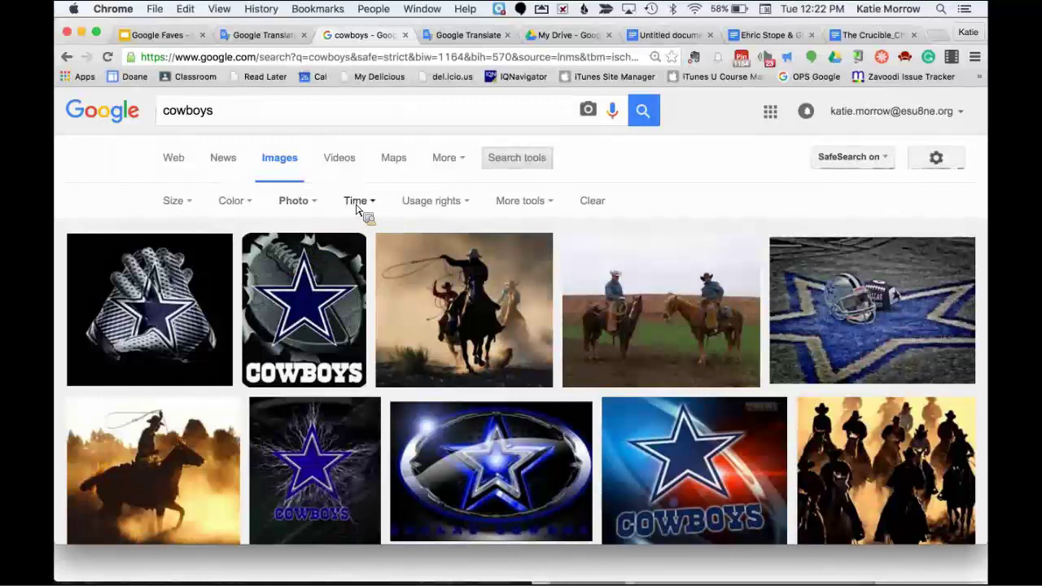
click(300, 203)
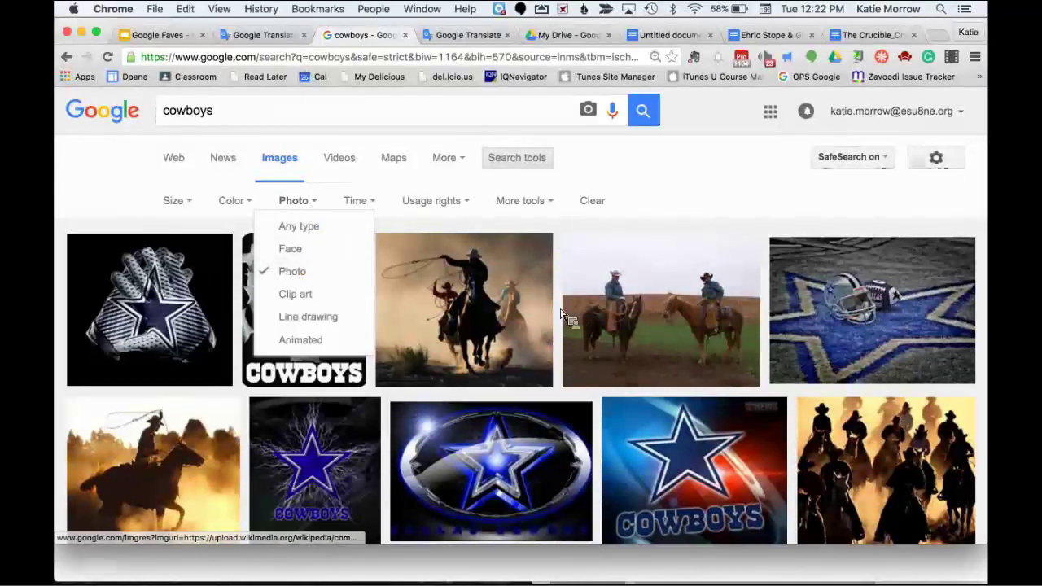
click(686, 223)
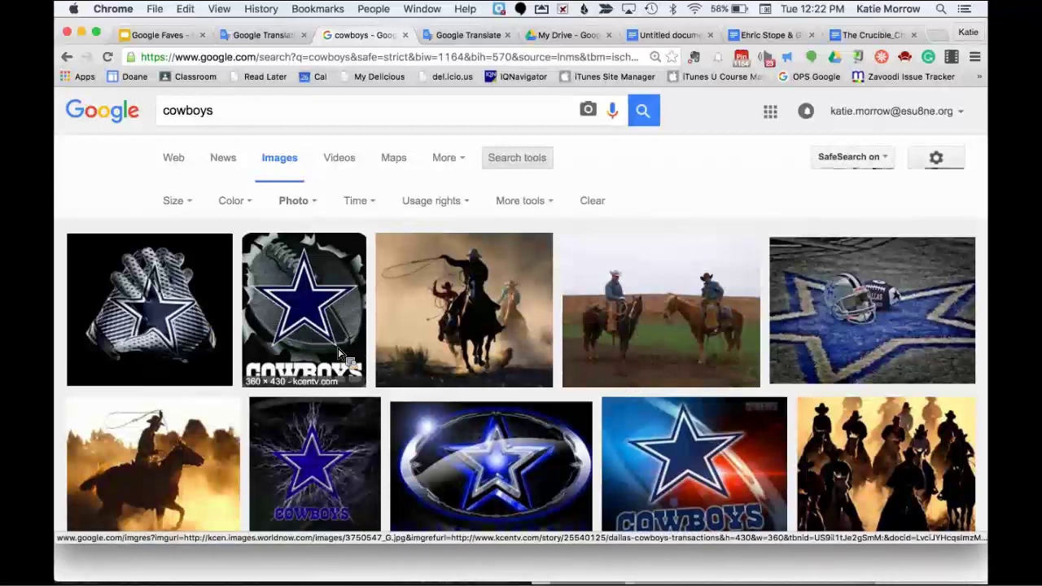
- Change the image type to Clip art and expand the Usage rights options
click(303, 207)
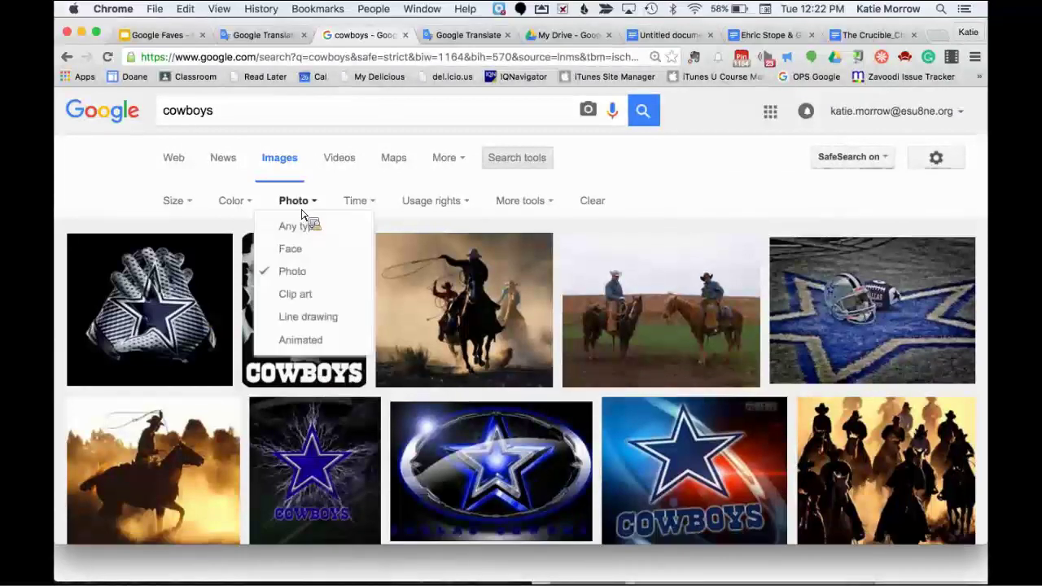
click(295, 294)
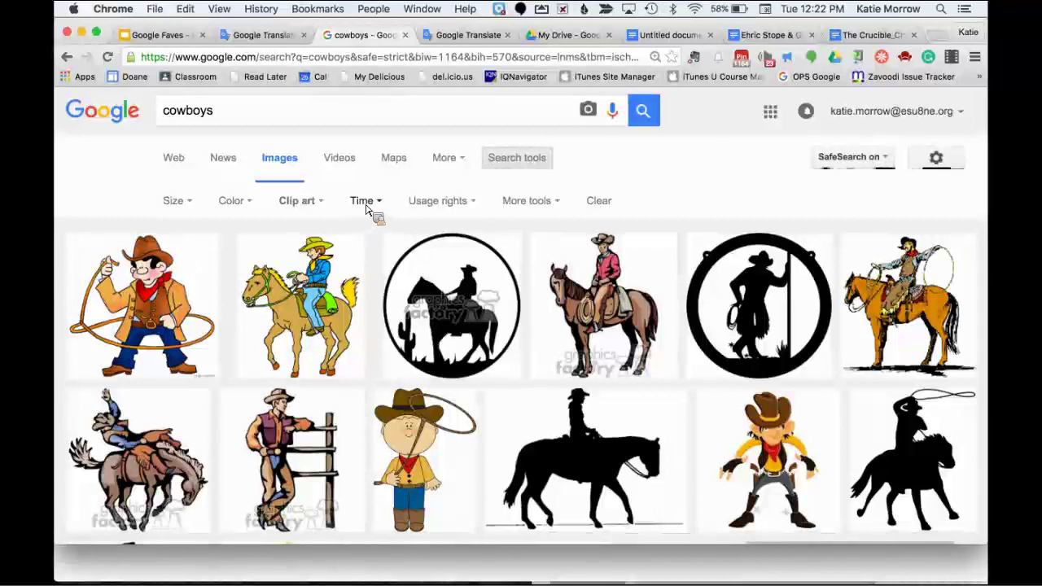
click(445, 207)
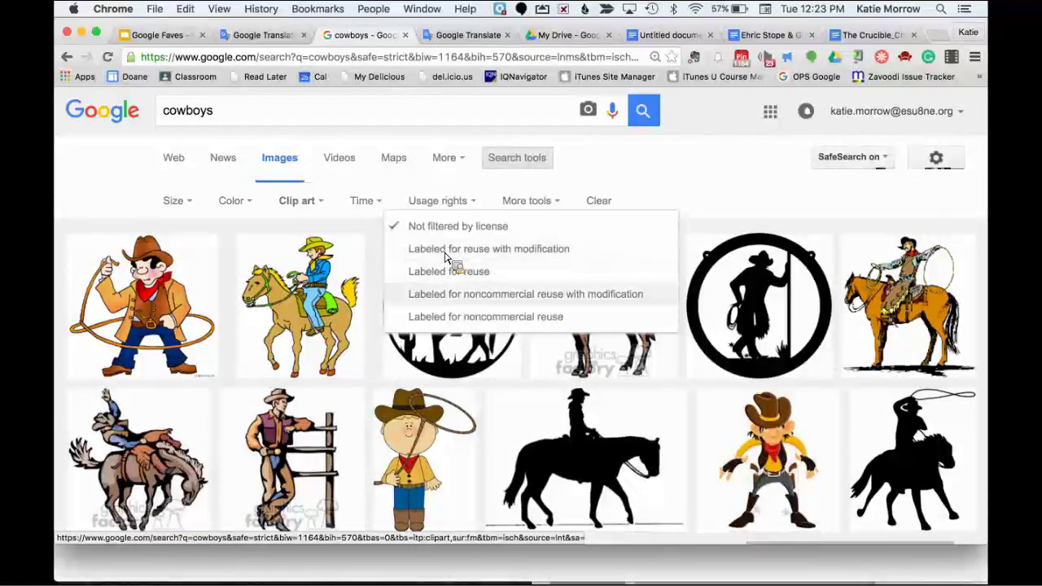
- Apply 'Labeled for noncommercial reuse with modification', then clear all filters via More tools
click(459, 294)
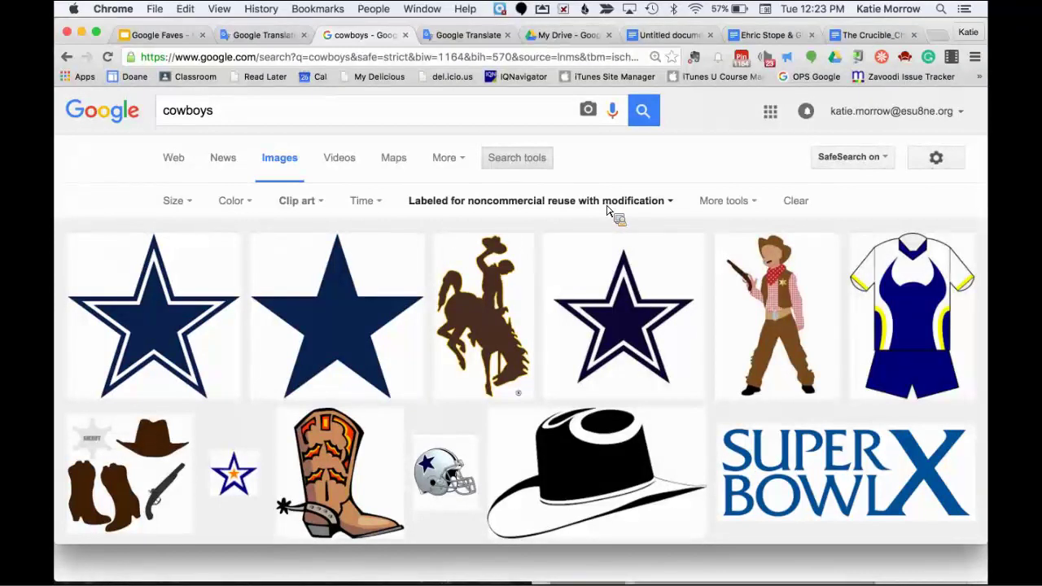
click(713, 214)
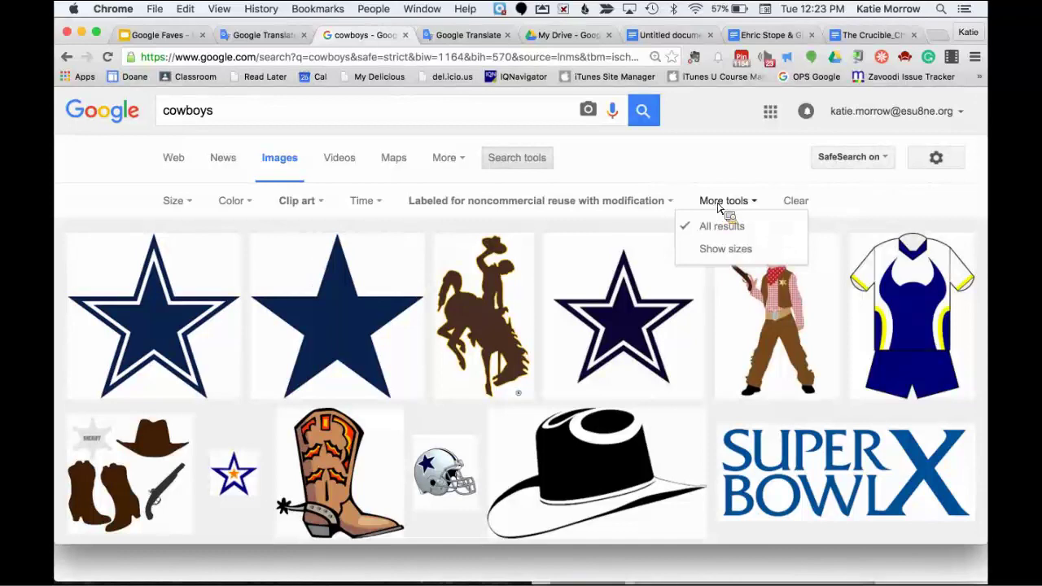
click(795, 202)
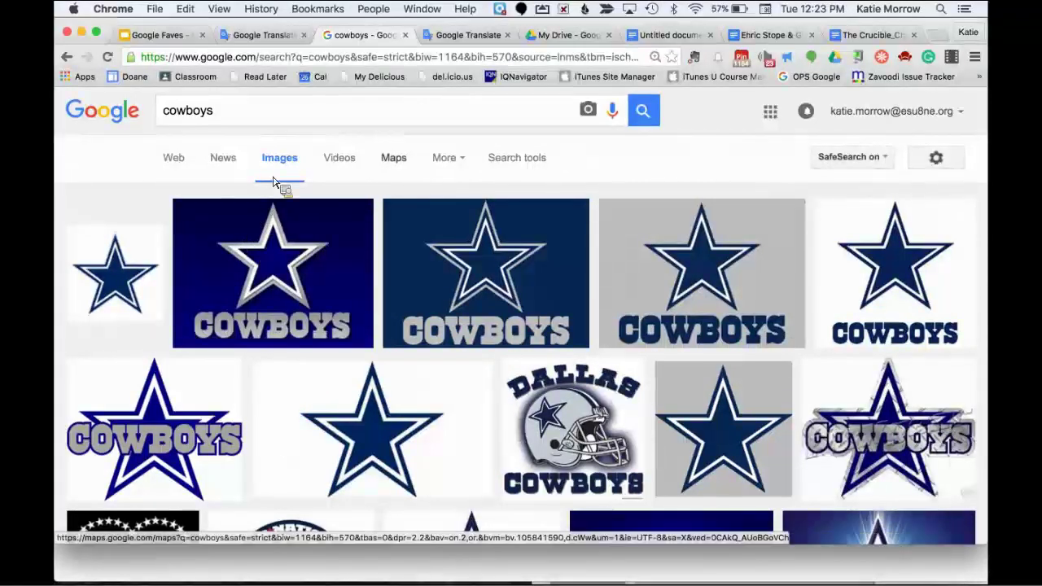
- Show the size, color, type and usage-rights filter row, then scroll down the cowboys images
click(521, 163)
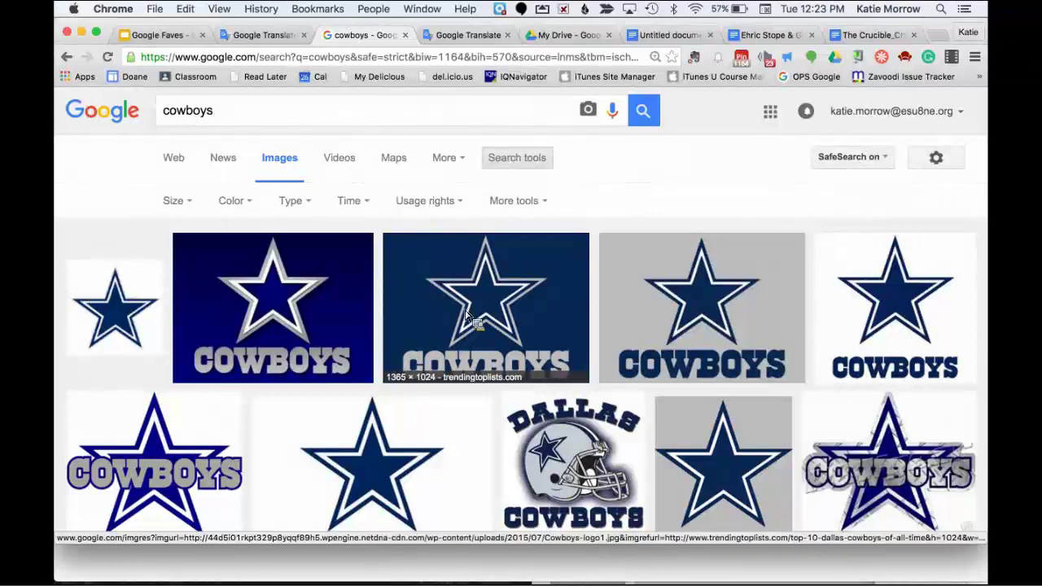
scroll(468, 318, down, 15)
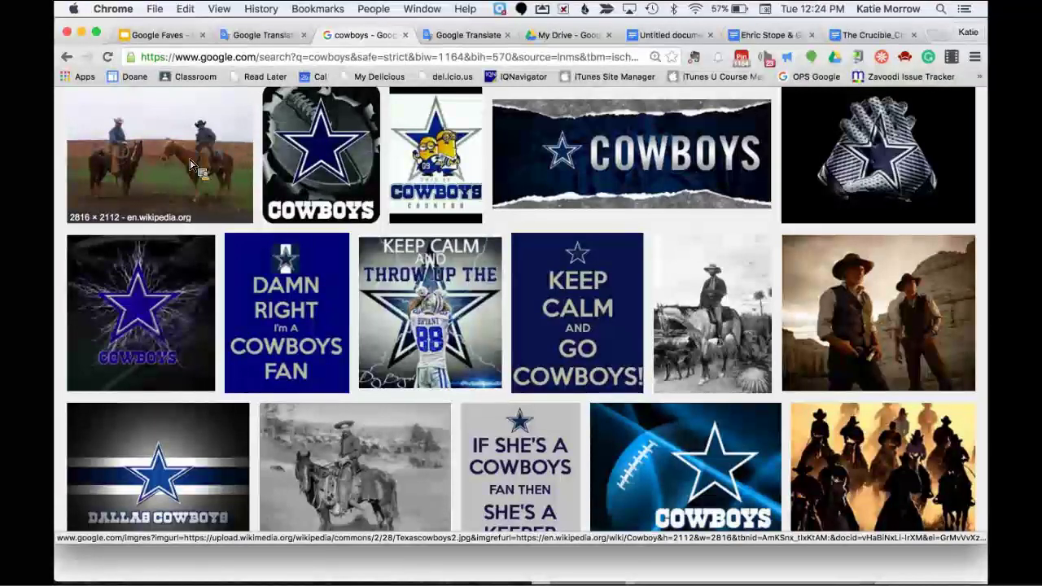
- Preview the photo of two cowboys on horseback, then return to the Google Faves deck
click(192, 165)
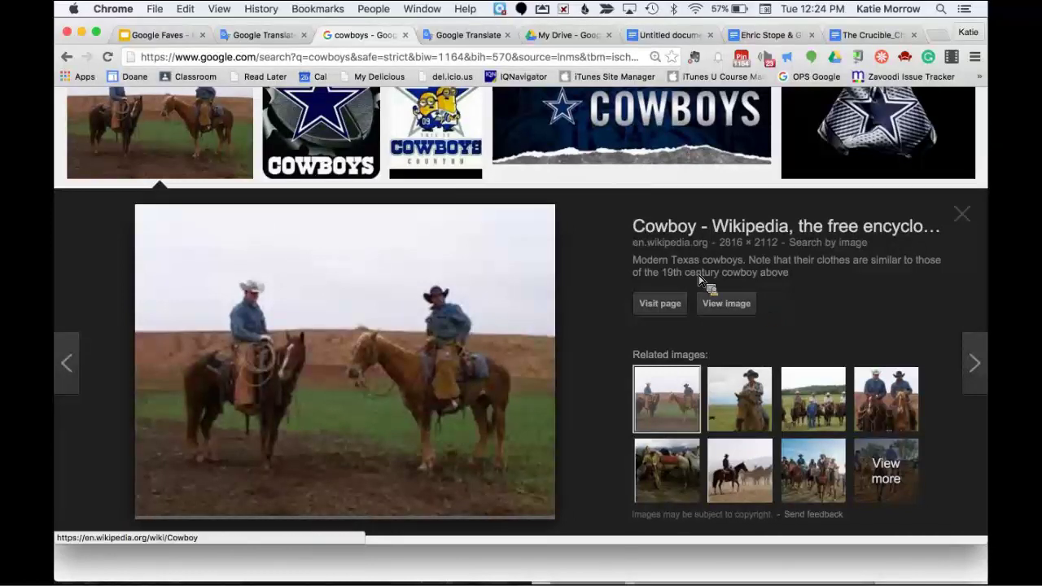
click(159, 34)
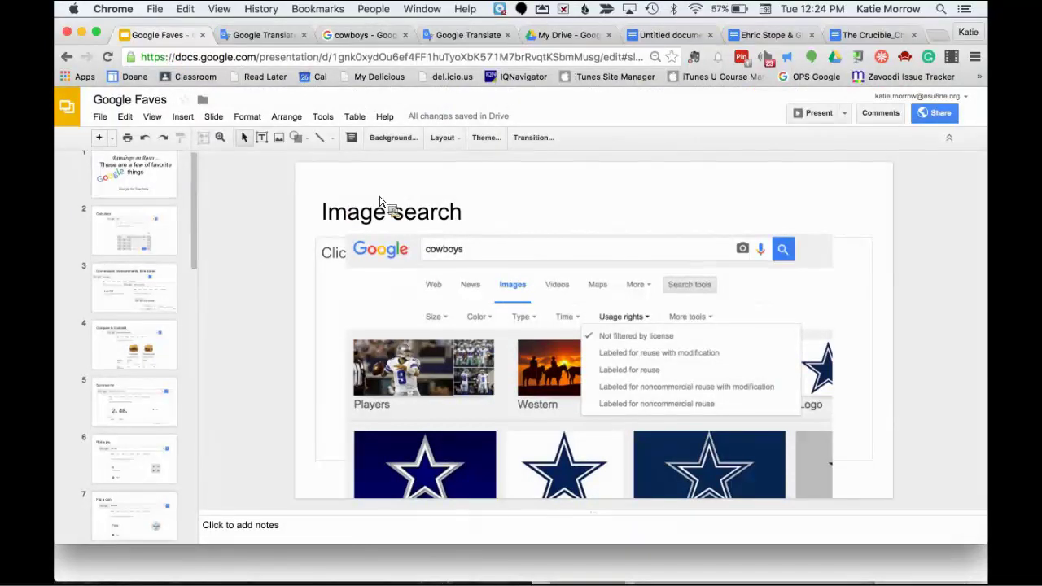
- Present from the Image search slide, advance to Search by voice, then exit full screen
click(817, 115)
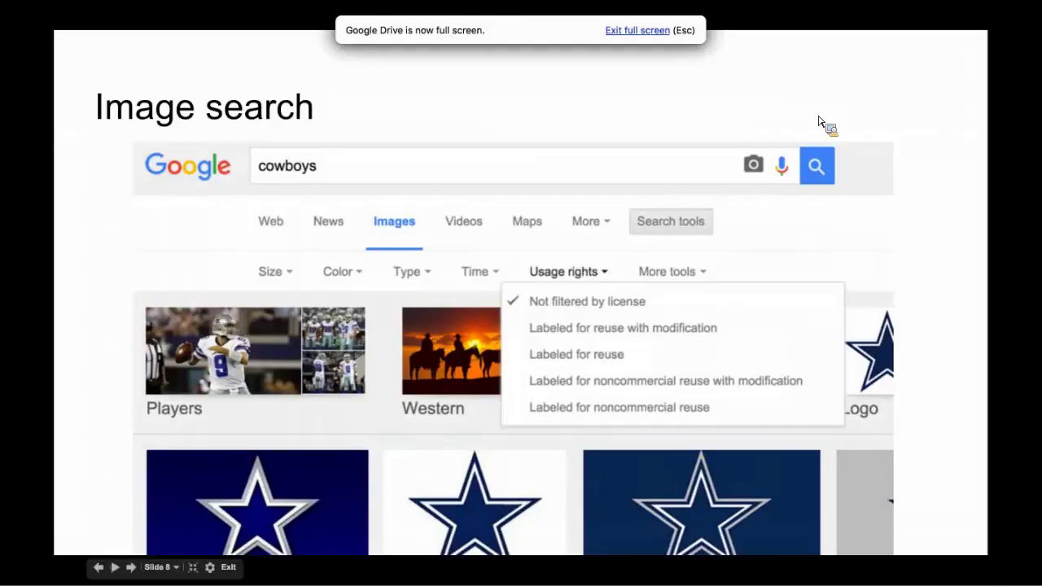
key(Right)
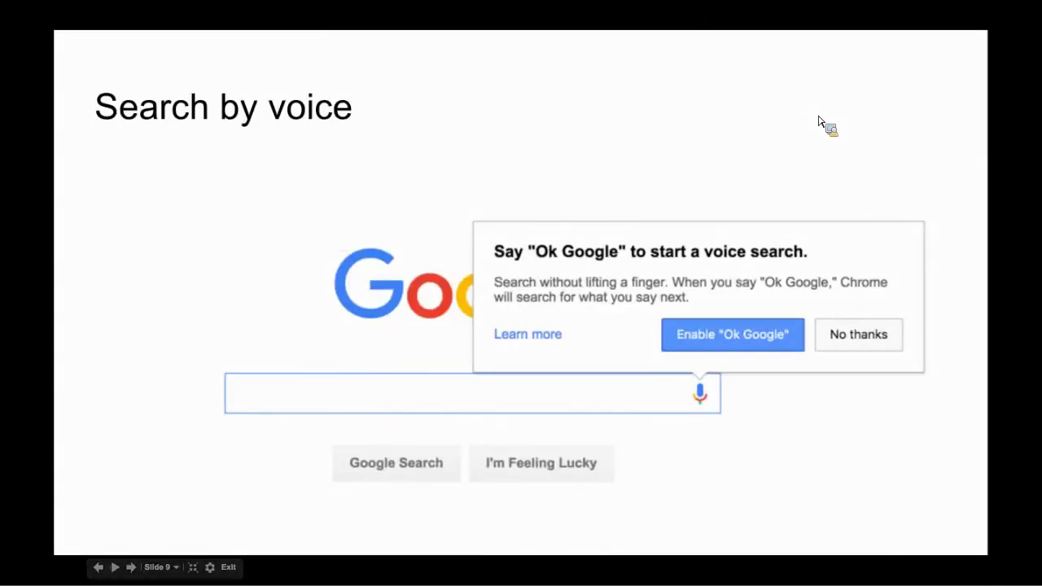
key(Escape)
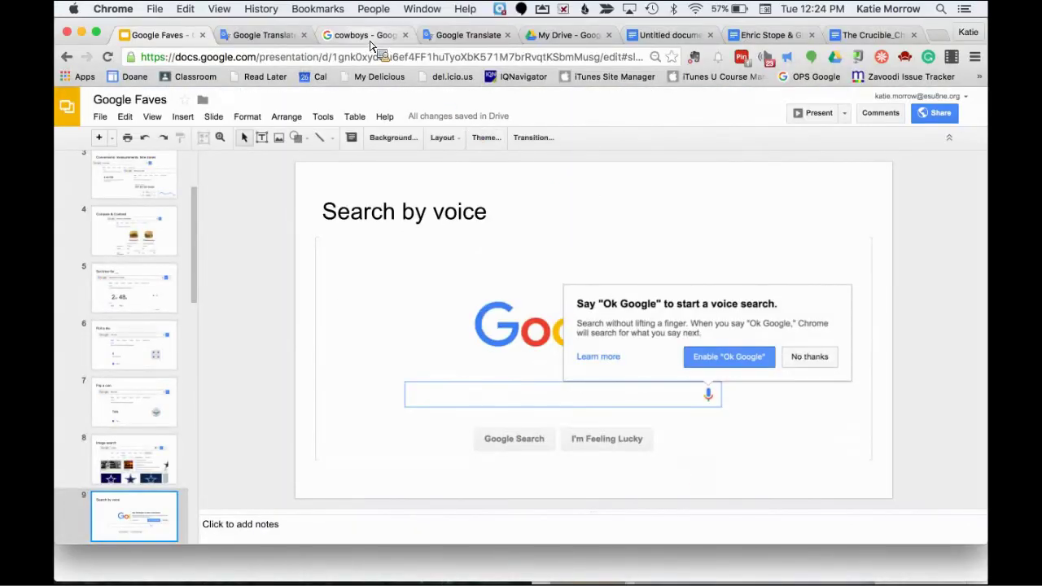
- From the cowboys image results tab, load the Google home page by entering 'google' as the address
click(368, 37)
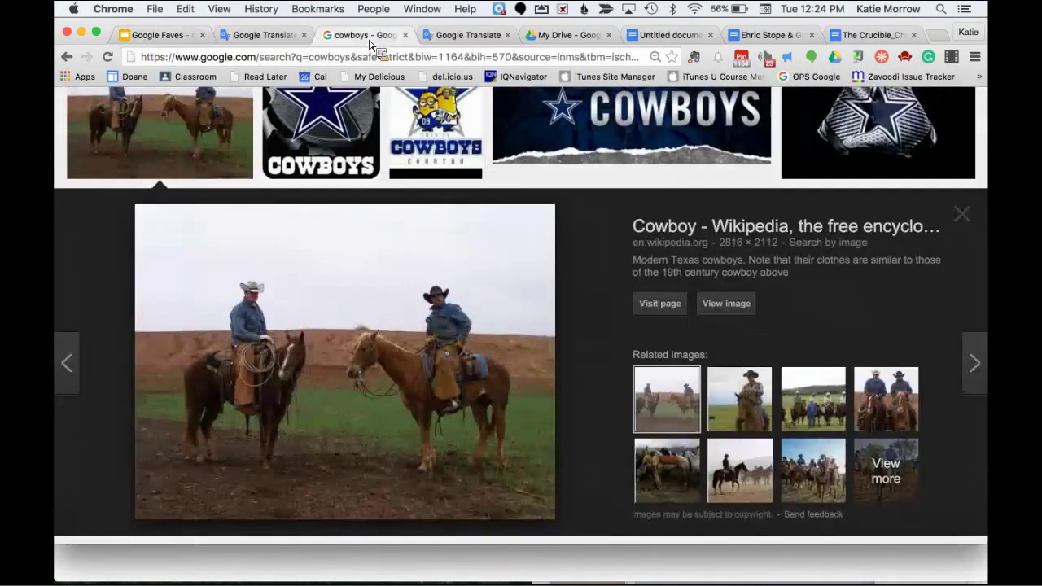
click(391, 57)
text(google.com)
key(Return)
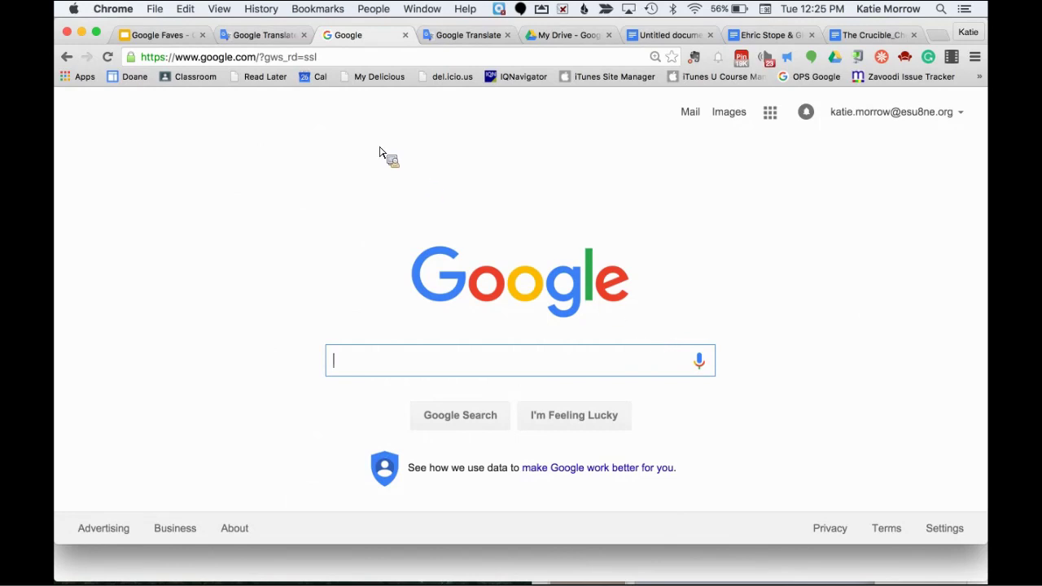
- Present the Google Faves Translate slide full screen and follow its translate.google.com link
click(186, 41)
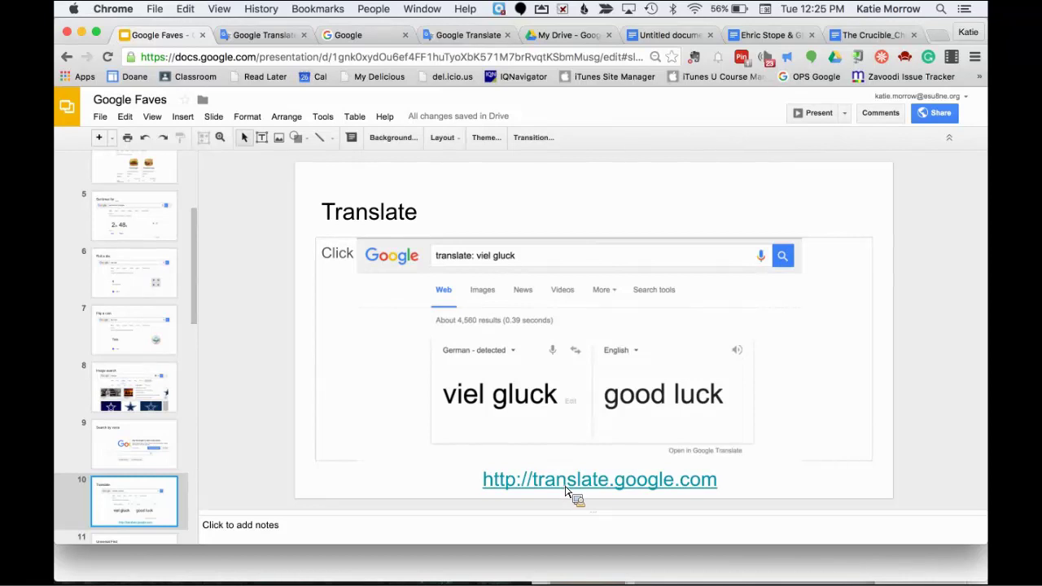
click(818, 119)
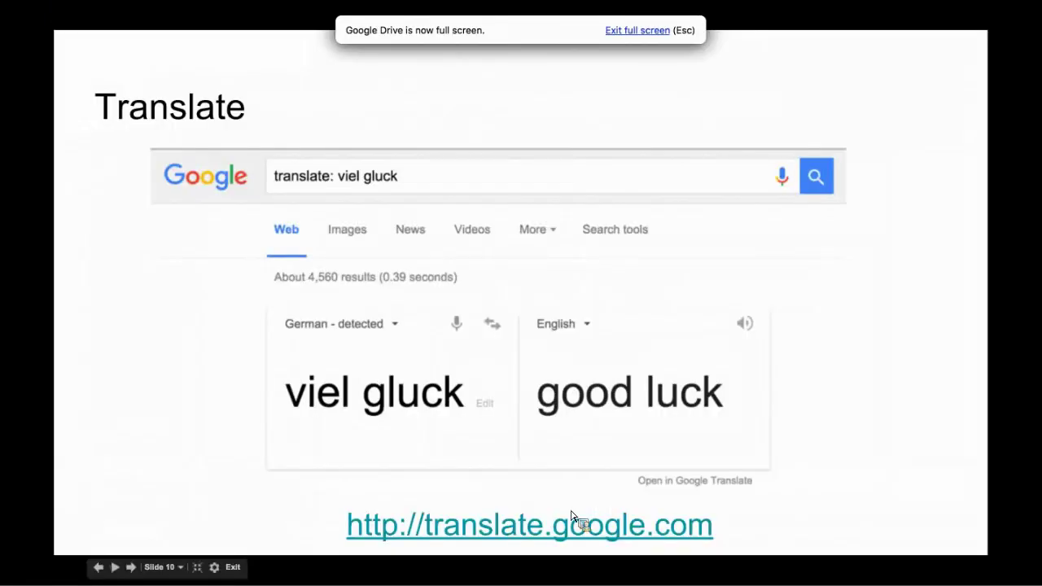
click(542, 531)
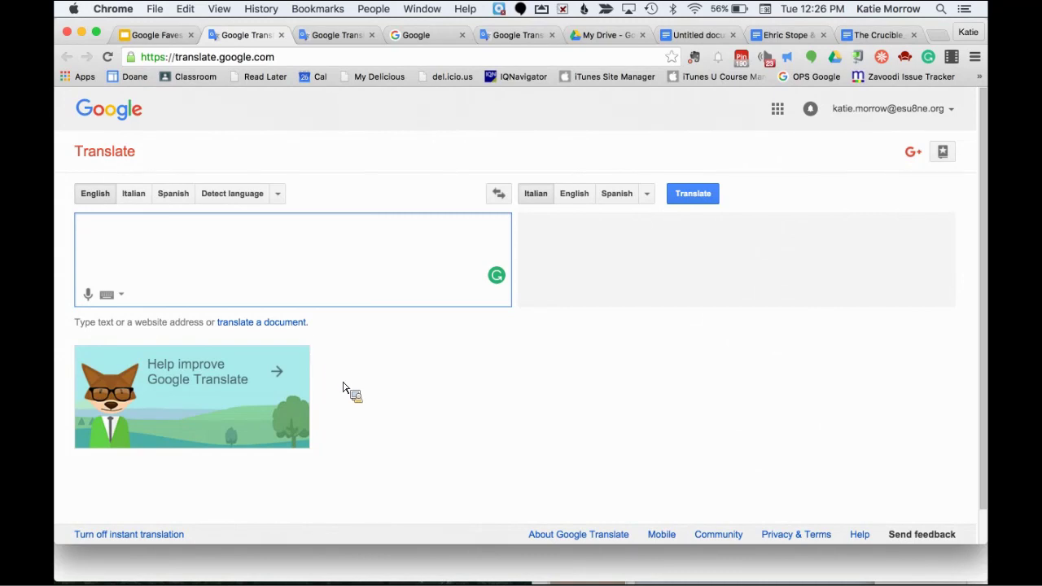
- Return to the Google Faves slideshow and advance to the Universal Find slide
click(165, 38)
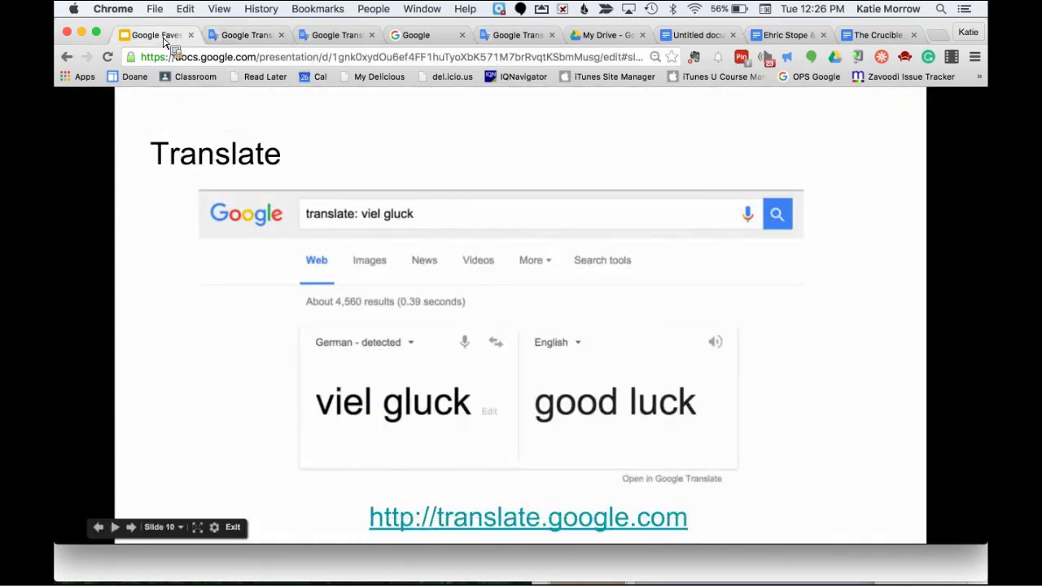
click(314, 274)
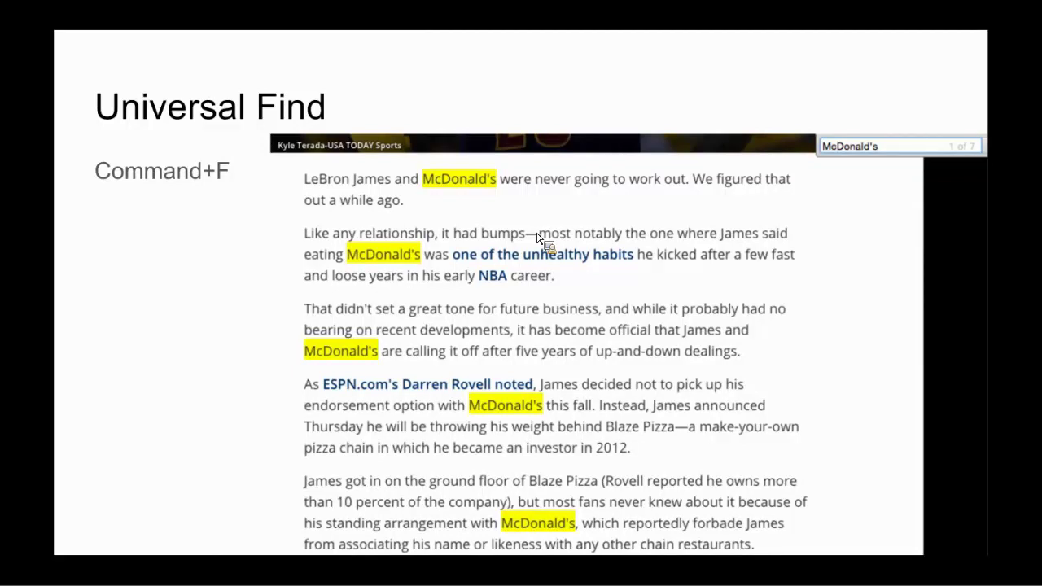
- Advance to Tabs & Bookmarks, exit the slideshow, and pin the Google Faves tab
key(Right)
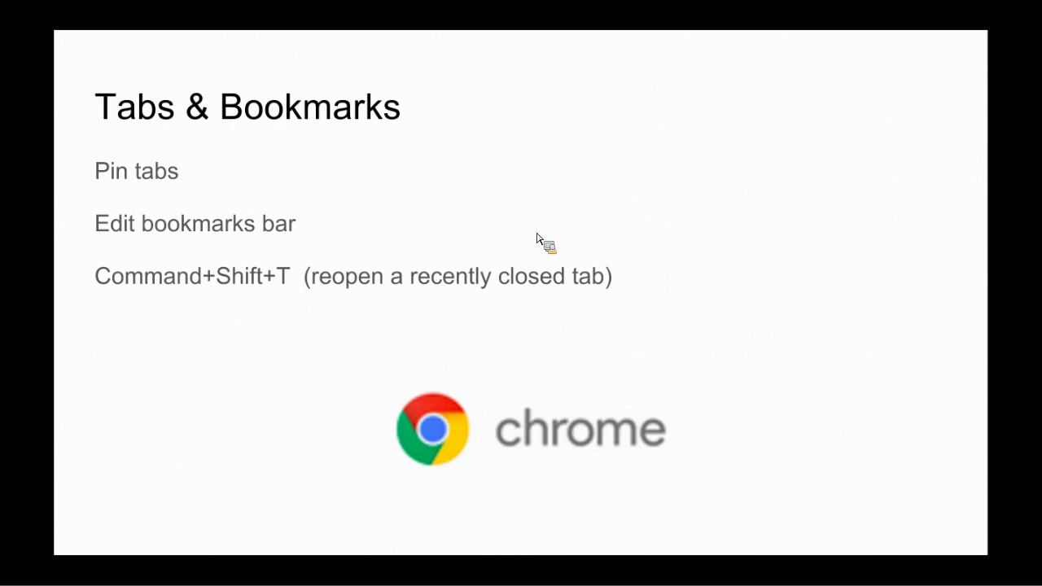
key(Escape)
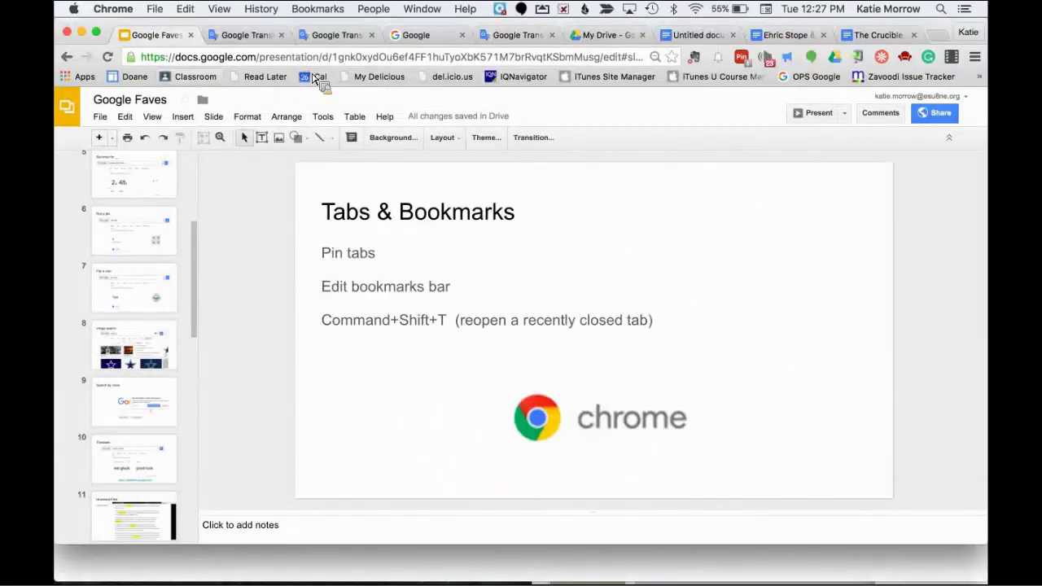
drag(170, 72, 153, 38)
right_click(153, 38)
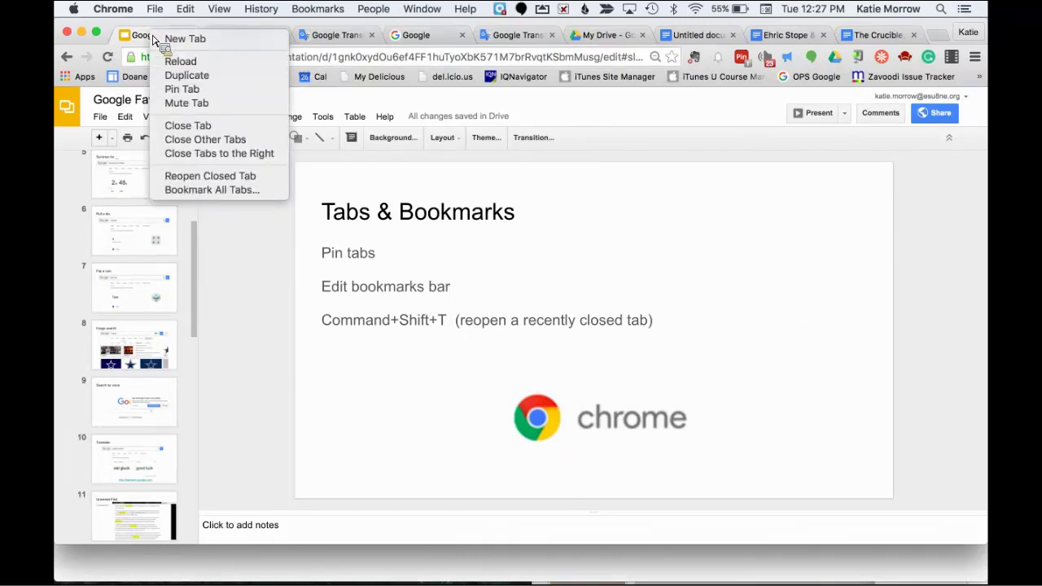
click(182, 88)
- Unpin the Google Faves tab again
drag(175, 92, 132, 42)
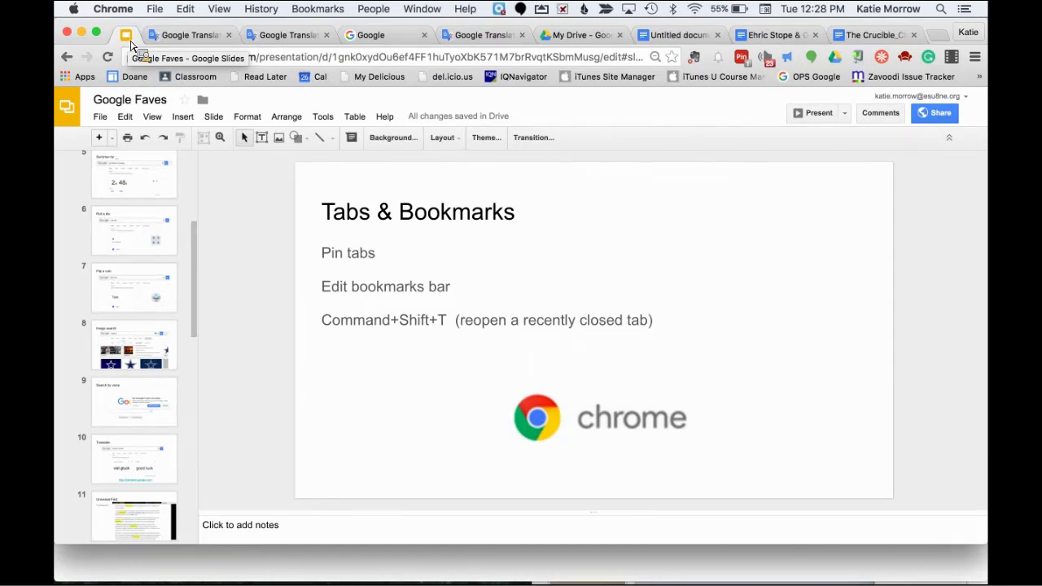
right_click(131, 46)
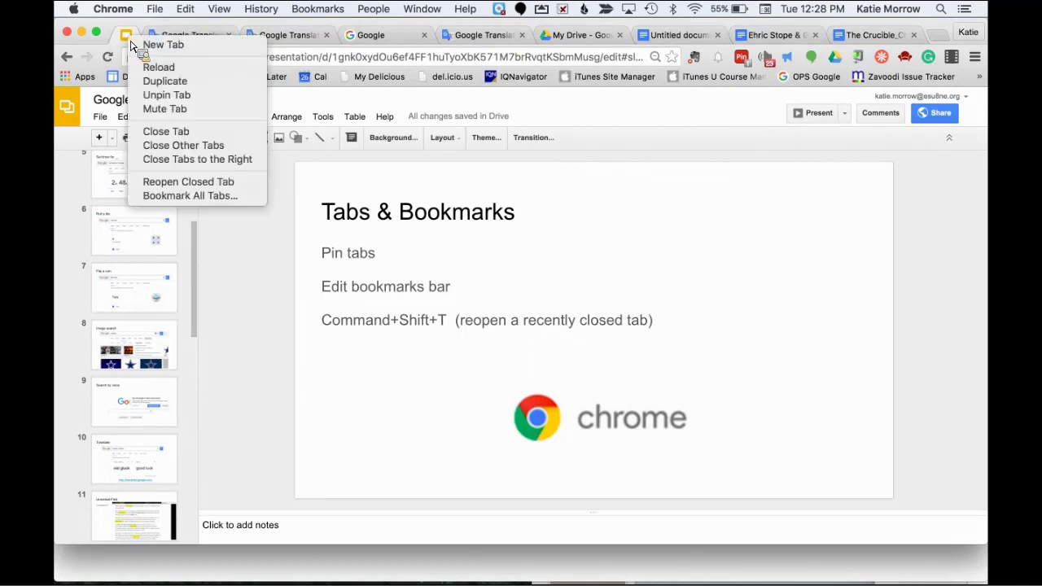
click(163, 97)
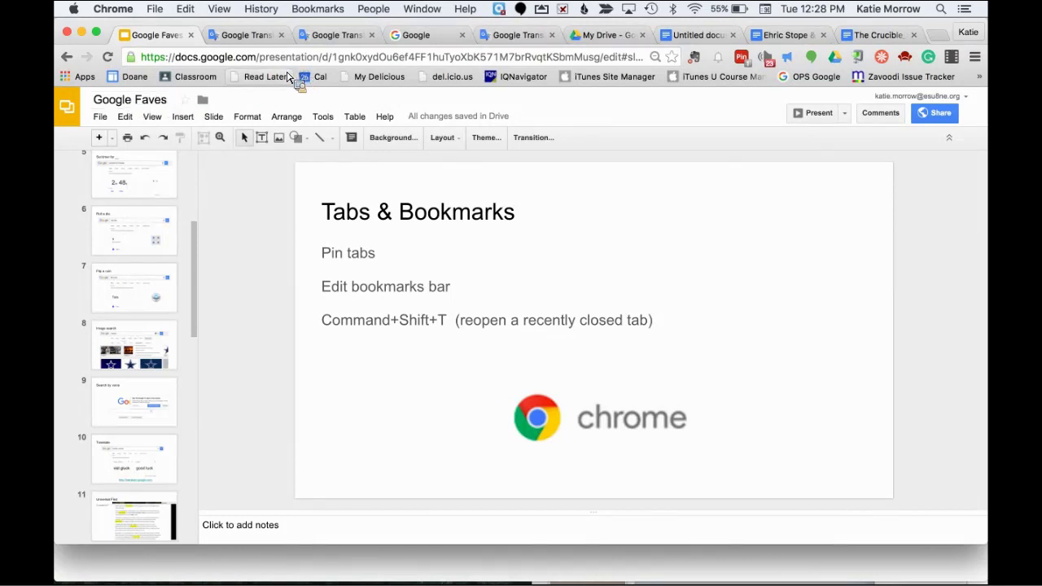
- Move the del.icio.us bookmark before My Delicious and rename it 'Add to delicious'
drag(286, 76, 424, 79)
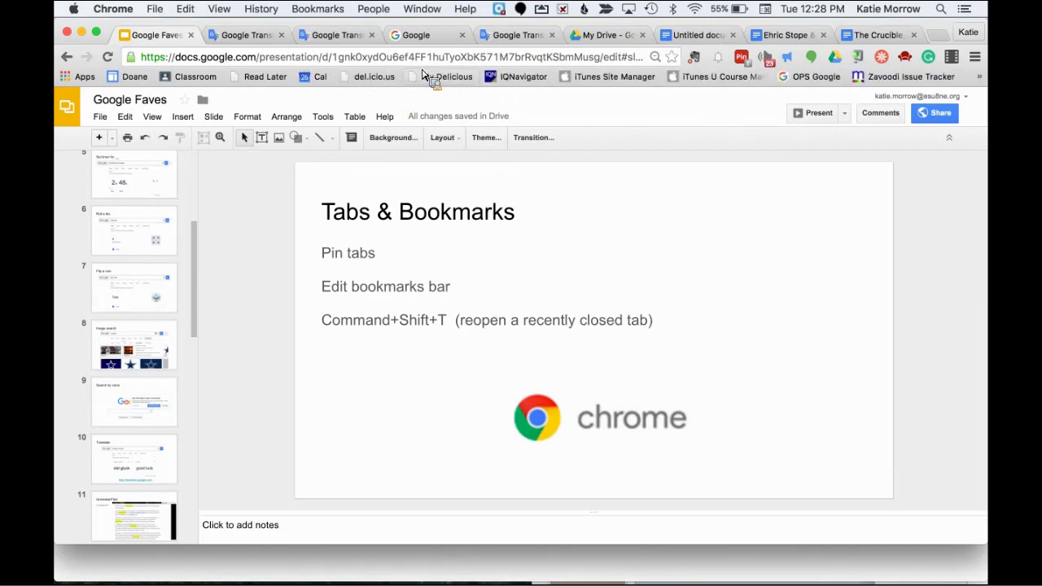
right_click(383, 82)
click(415, 134)
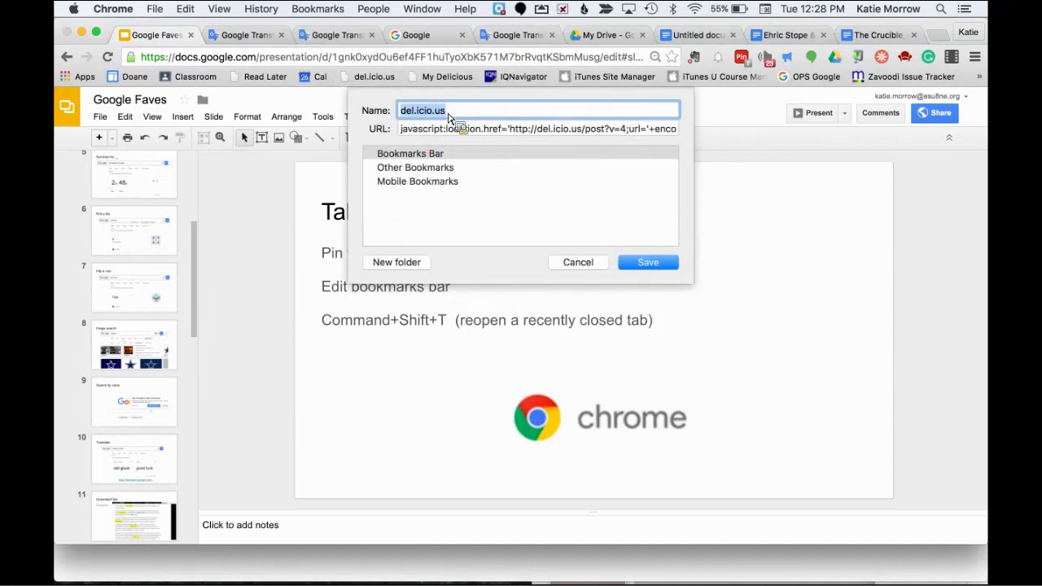
text(delicious)
click(404, 113)
text(Add to)
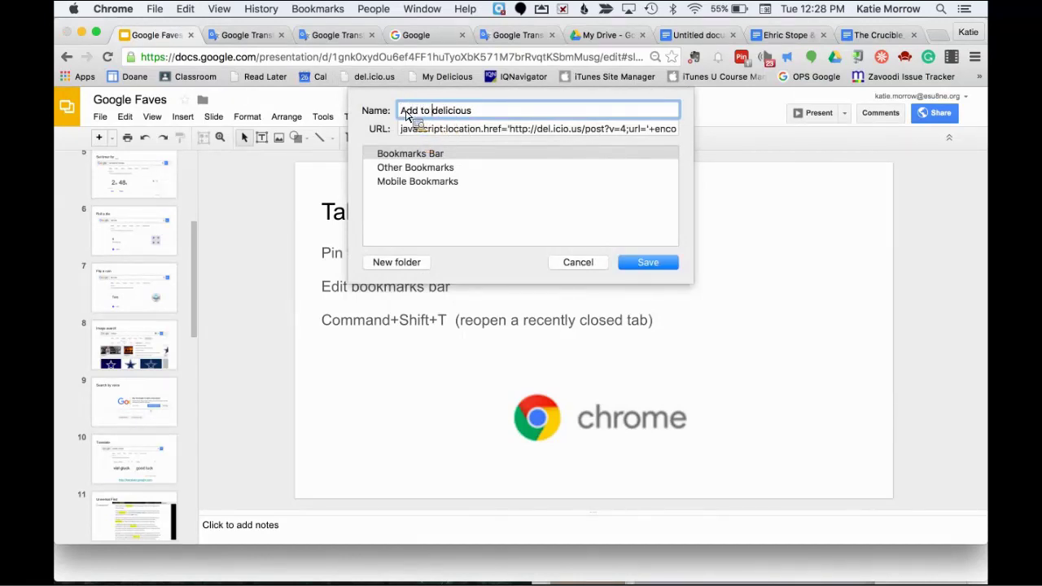
click(635, 266)
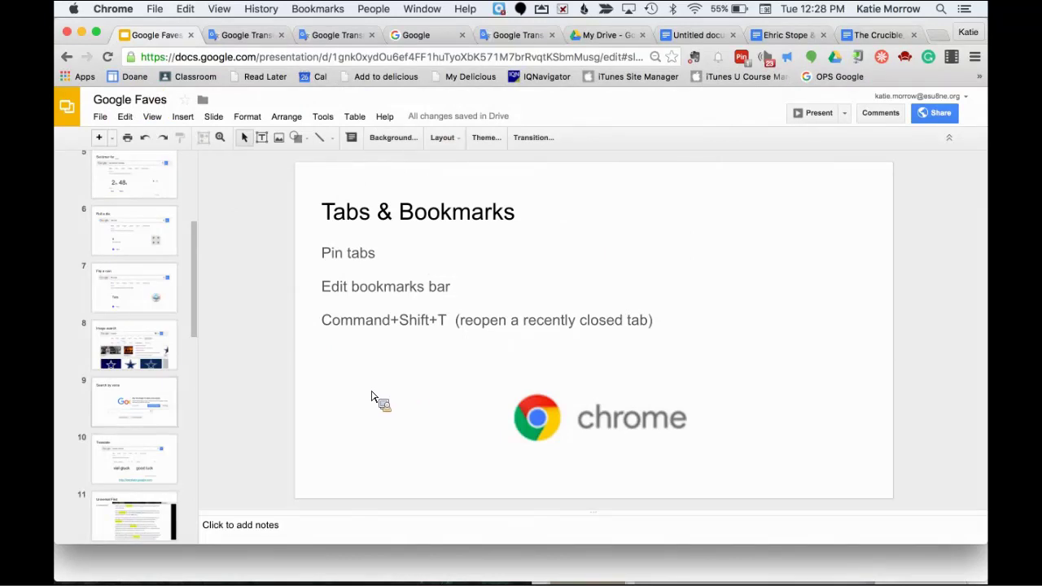
scroll(114, 427, down, 5)
- Open slide 13, Alerts, from further down the filmstrip
scroll(127, 442, down, 5)
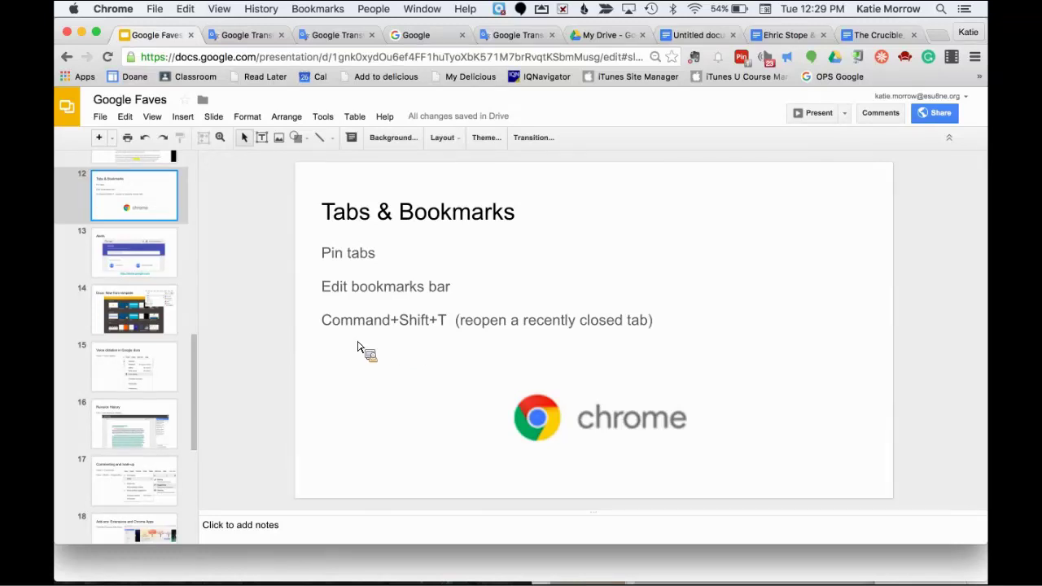
click(134, 263)
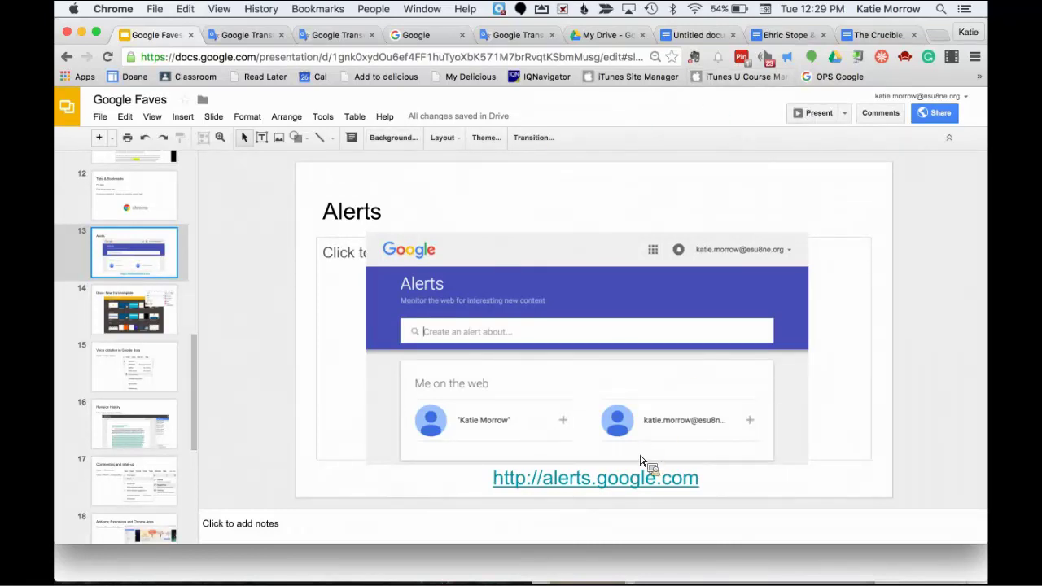
- Start the full-screen slideshow from slide 13, Alerts
click(818, 122)
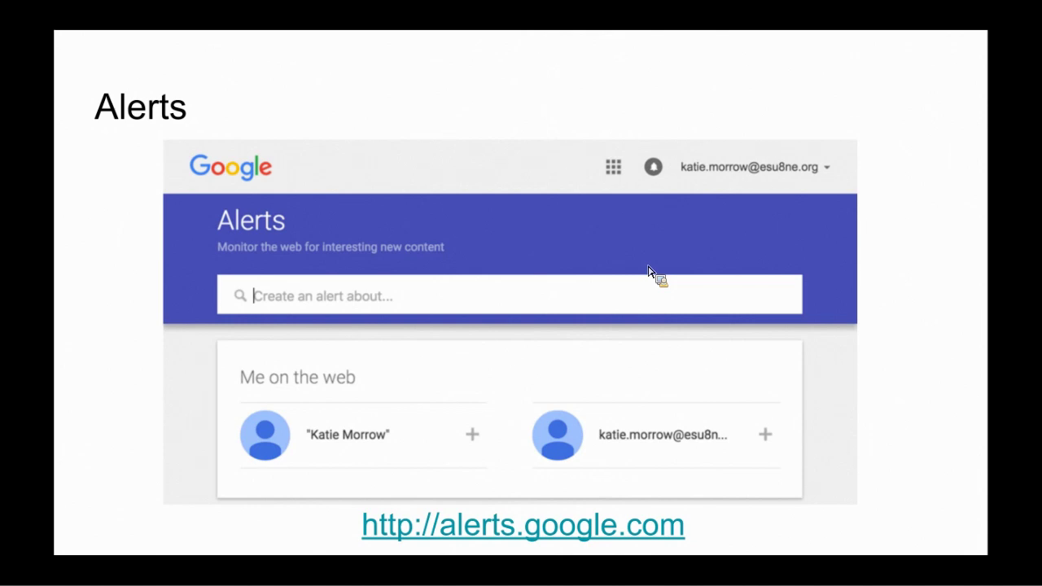
- Advance to the 'Docs: New from template' slide and exit the presentation
key(Right)
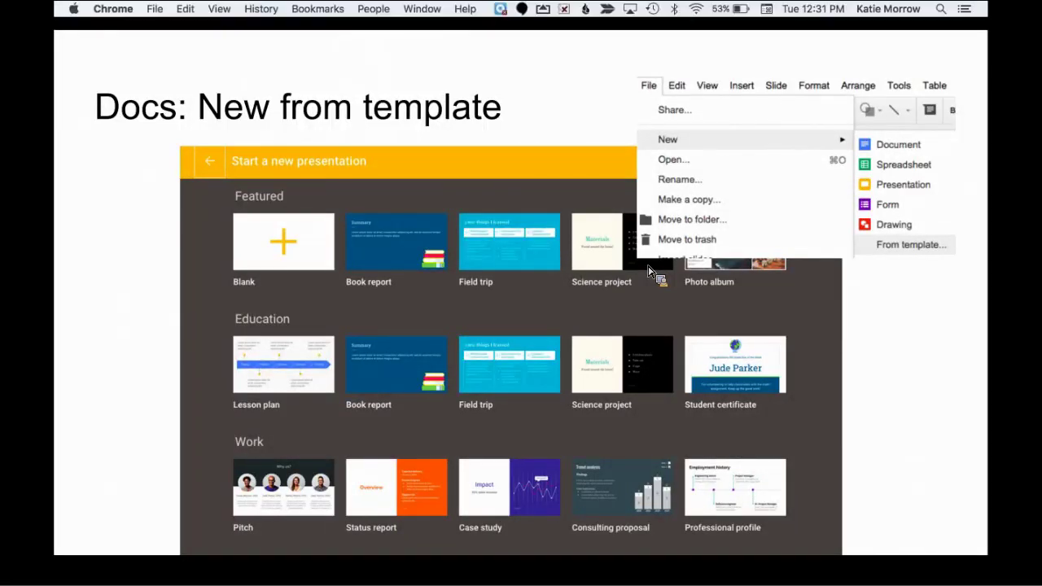
key(Escape)
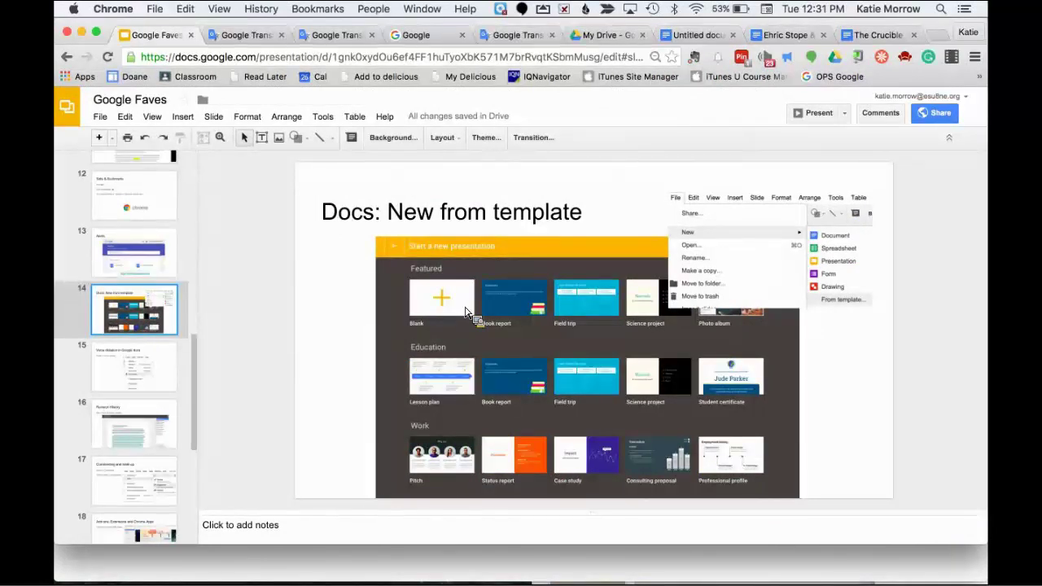
- Look over Google Drive's NEW and More file types, then switch to the blank Untitled document
click(600, 37)
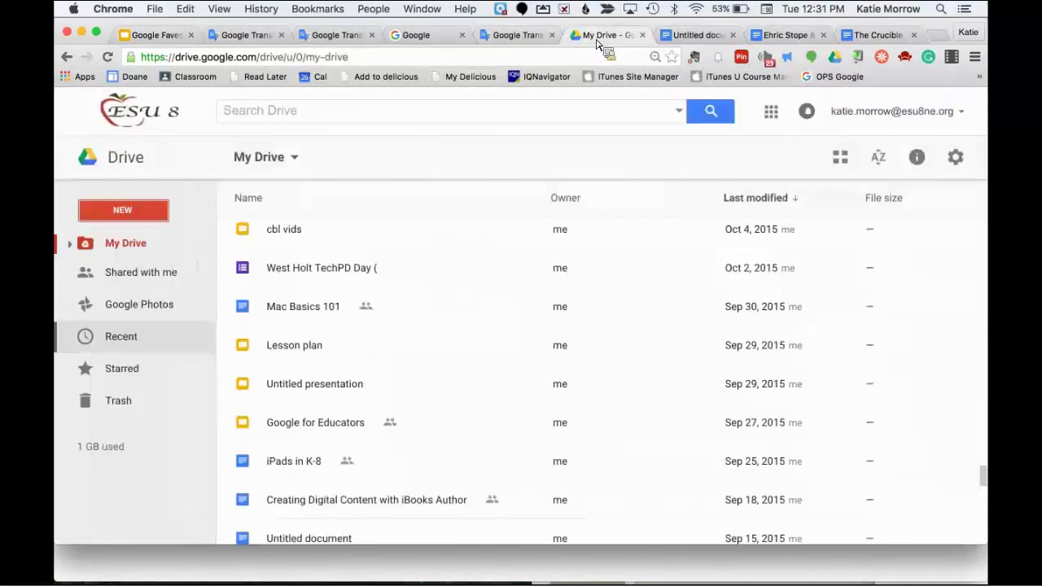
click(129, 214)
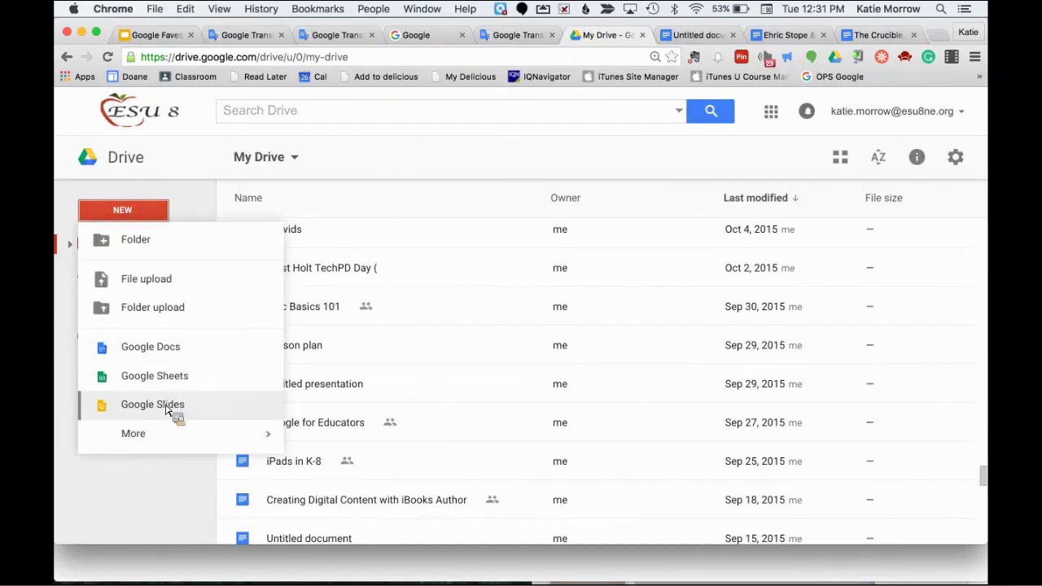
mouse_move(167, 428)
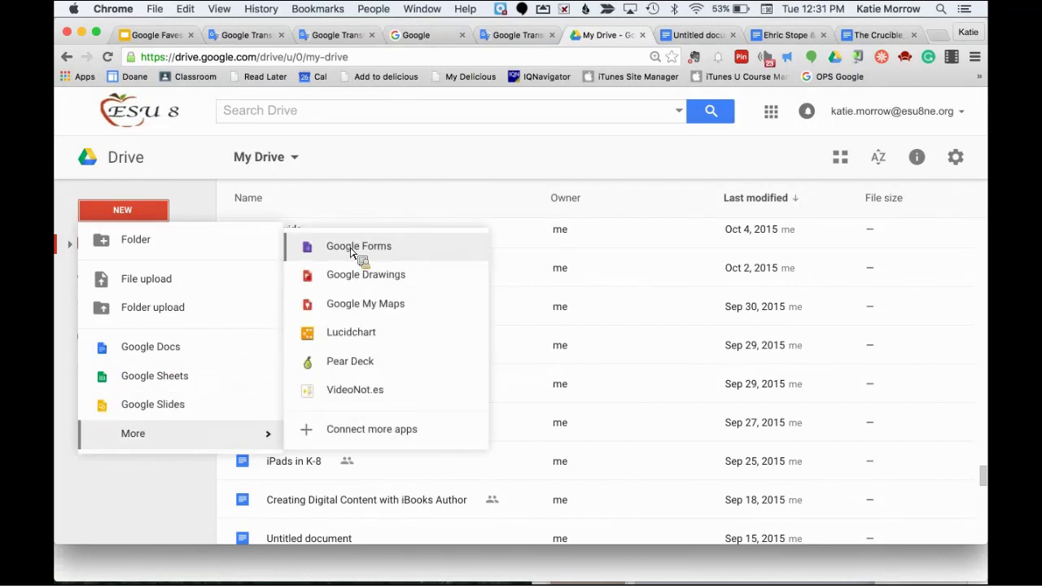
click(705, 38)
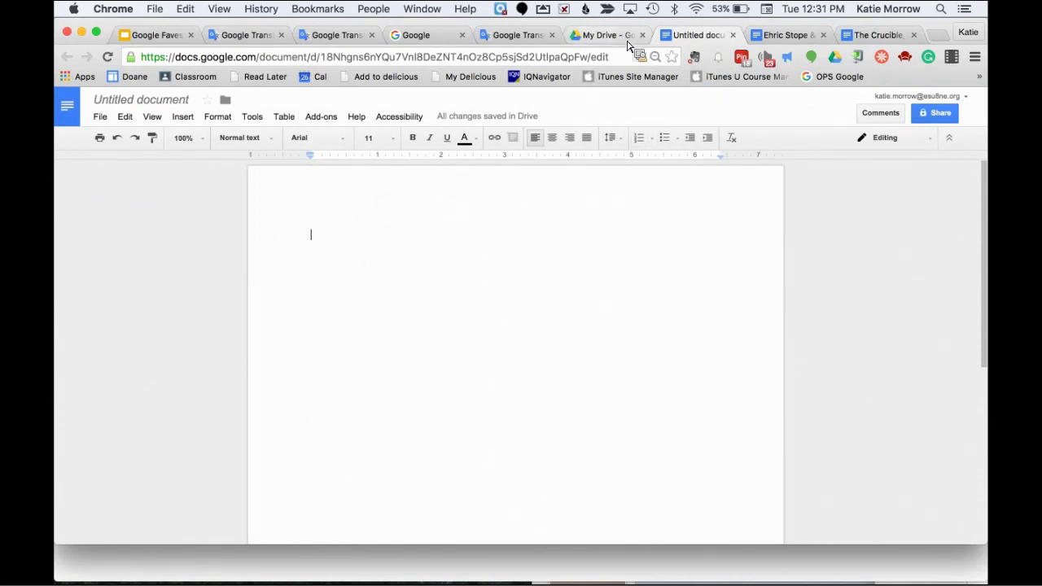
- Switch back to the Google Faves deck on slide 14, 'Docs: New from template'
click(176, 37)
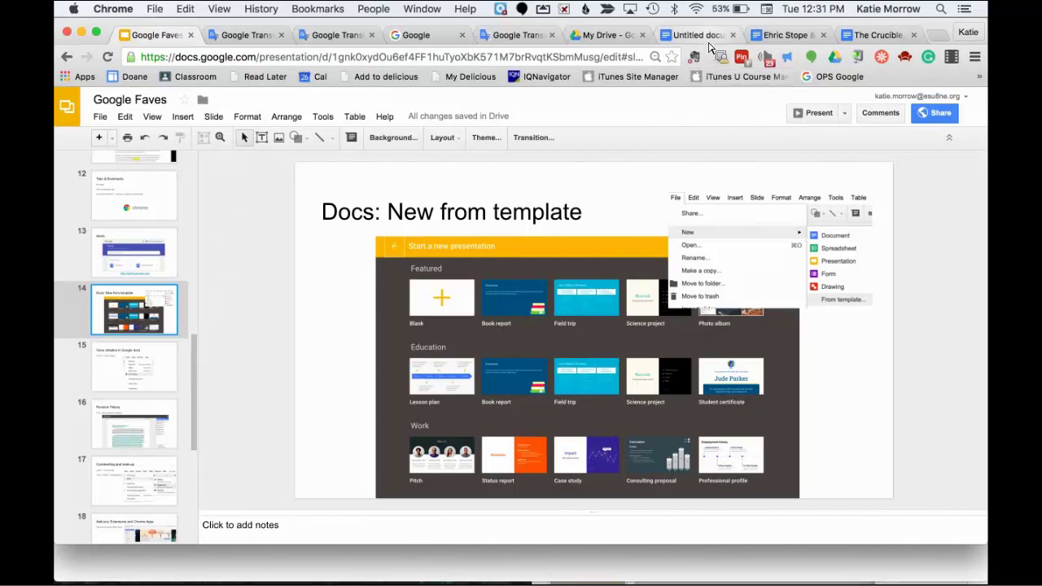
- Switch from the Google Faves deck to the blank Untitled document tab
click(705, 35)
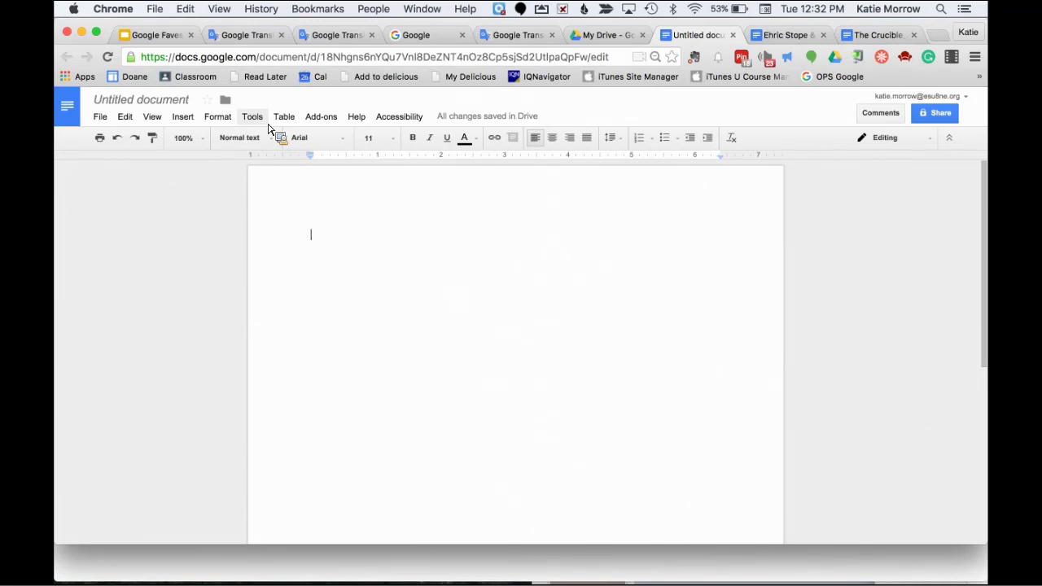
- Turn on Tools > Voice typing in the blank document, start the microphone, then close the panel
click(258, 118)
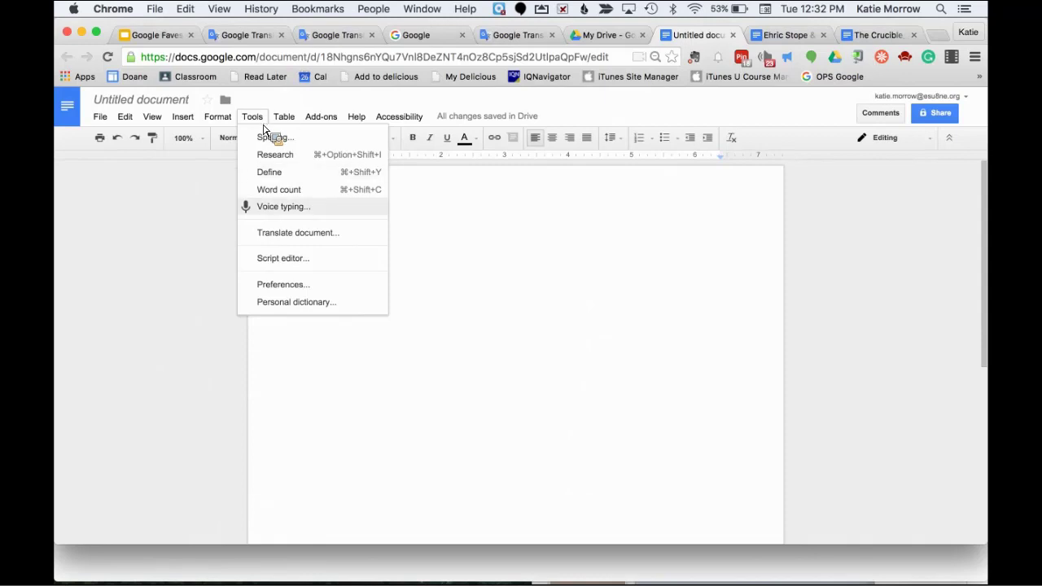
click(281, 206)
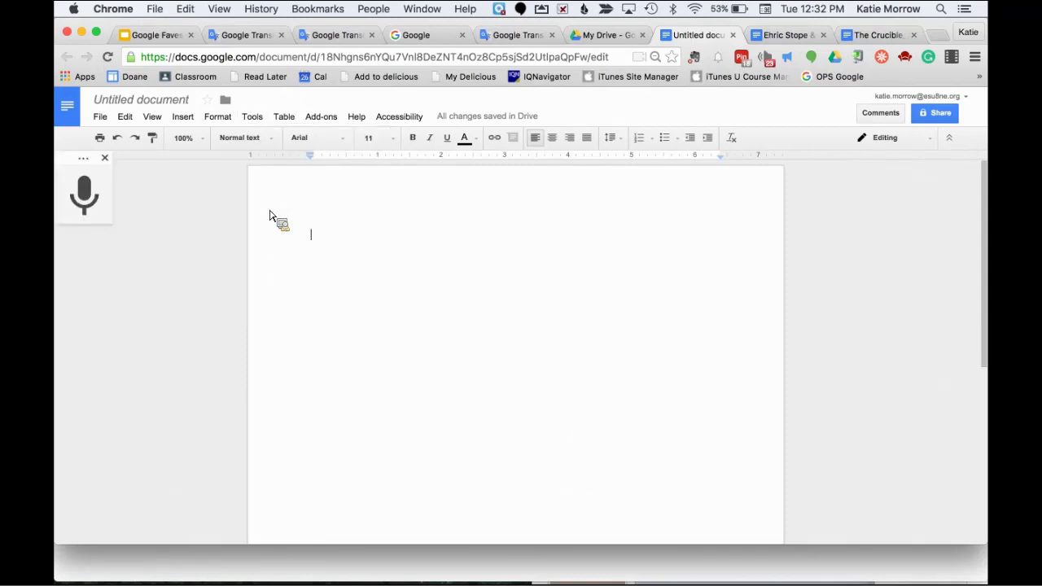
click(90, 204)
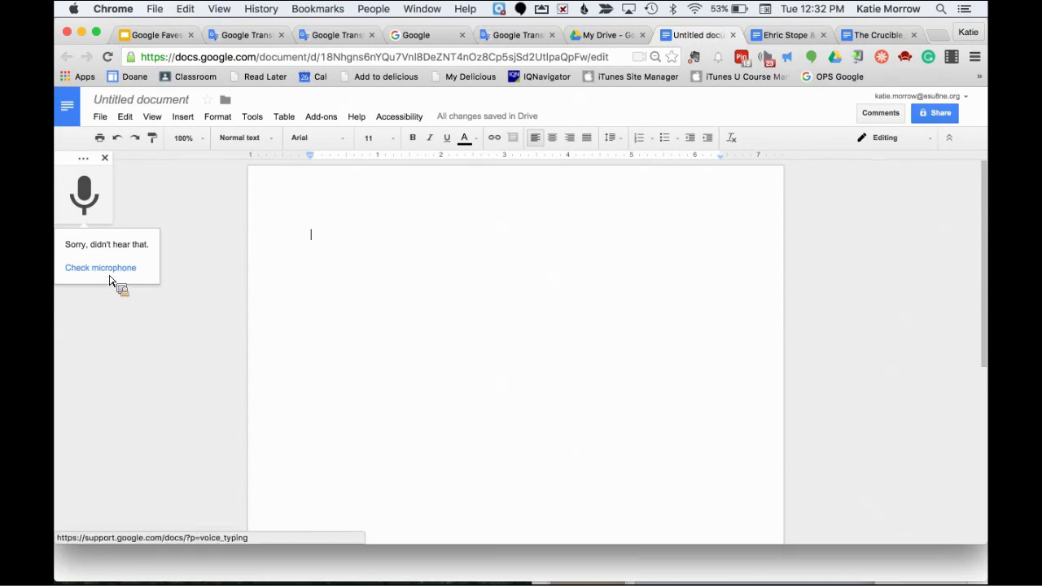
click(105, 158)
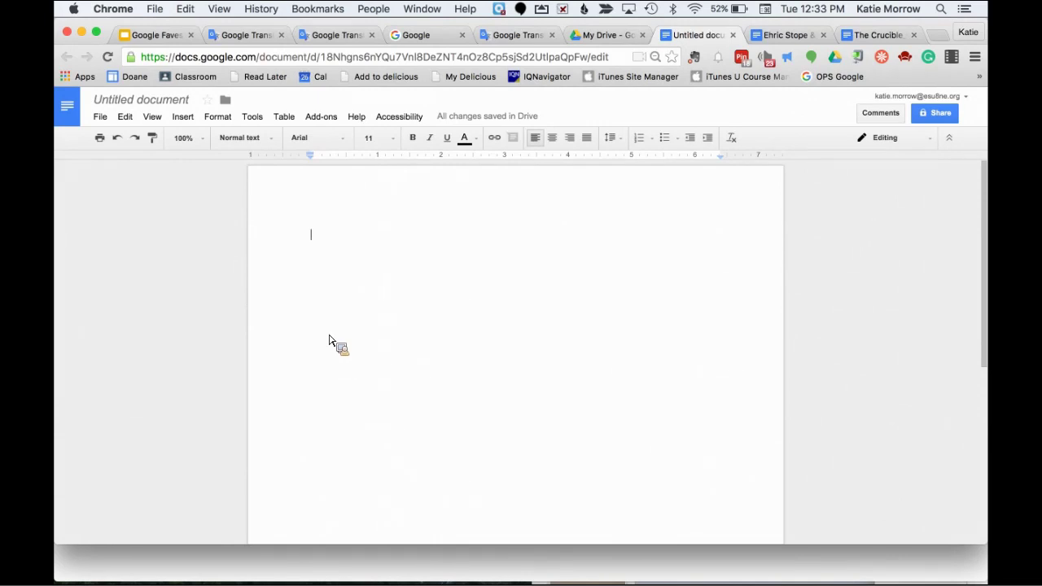
- Return to the Google Faves deck and show slide 15, 'Voice dictation in Google docs'
click(177, 37)
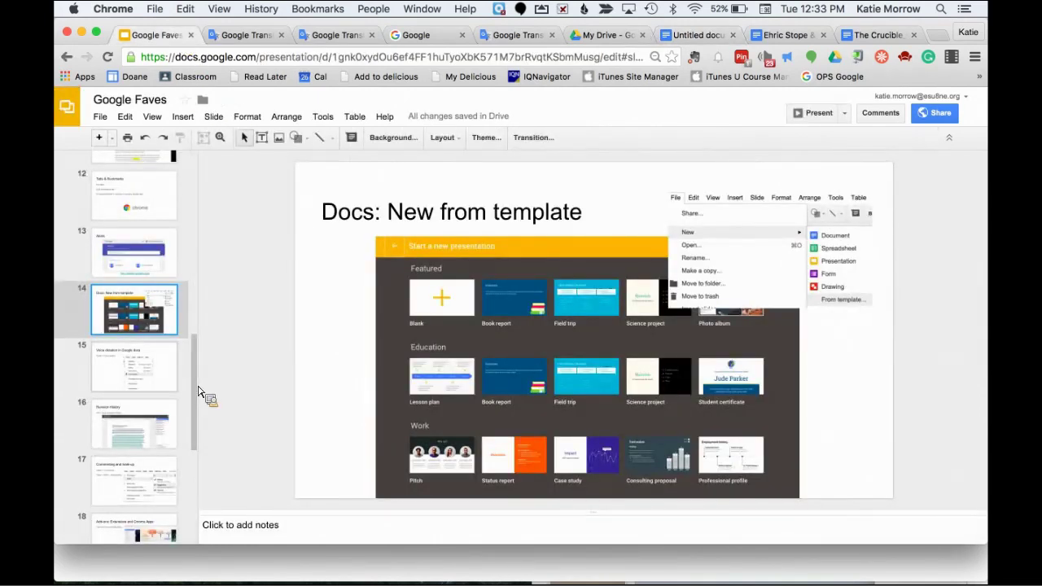
click(146, 390)
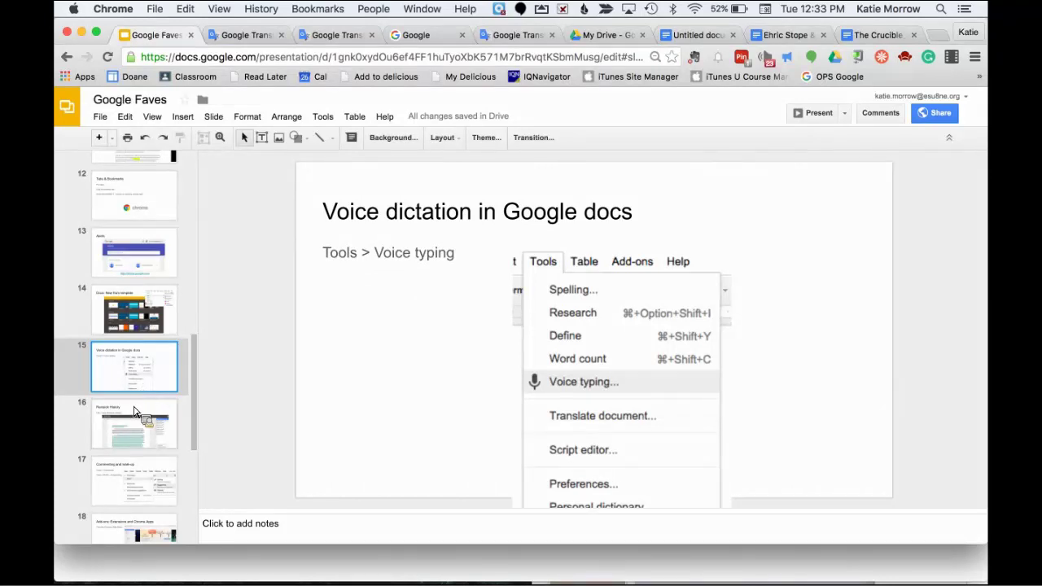
- Move to slide 16, the Revision History slide, in the Google Faves filmstrip
click(136, 414)
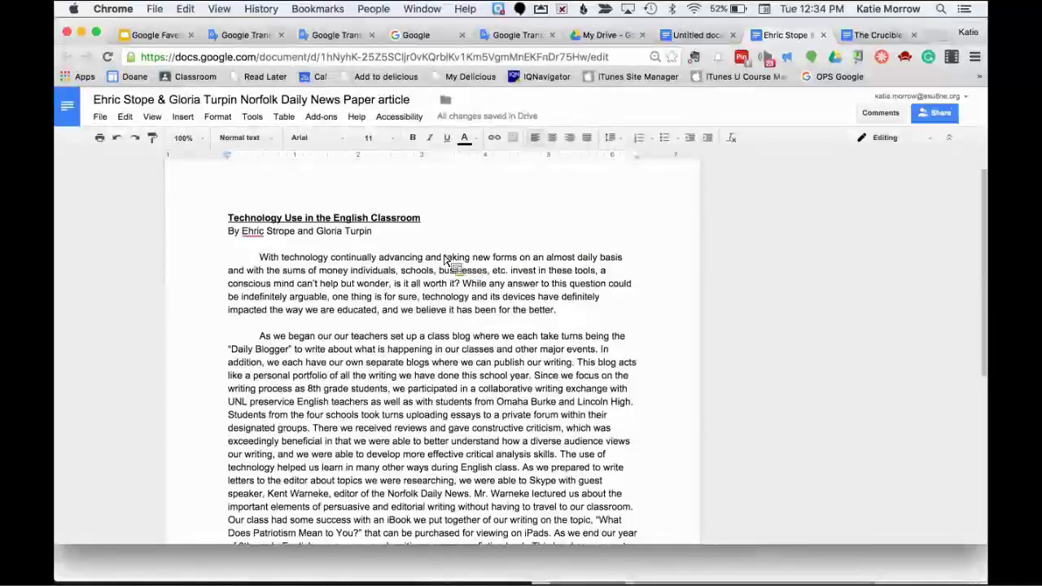
- Open the article's revision history and step through versions from May 5 to May 7, 2014, 12:05 PM
click(102, 117)
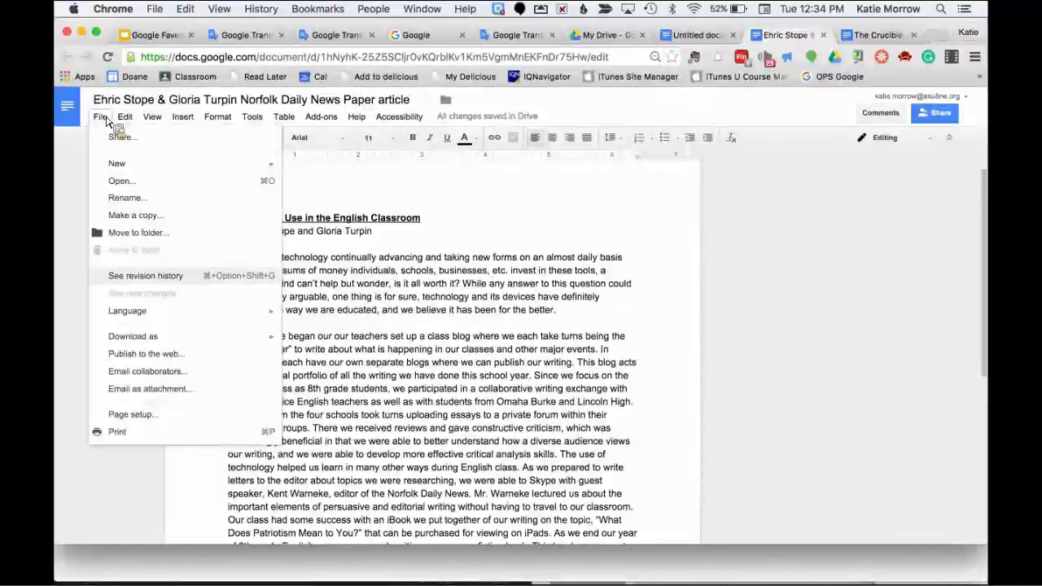
click(120, 280)
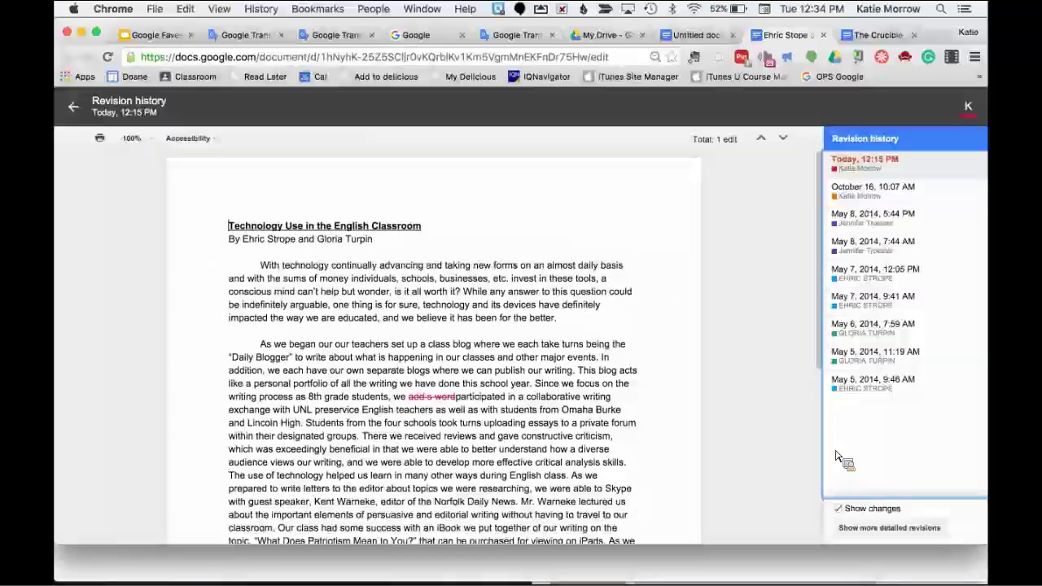
click(878, 394)
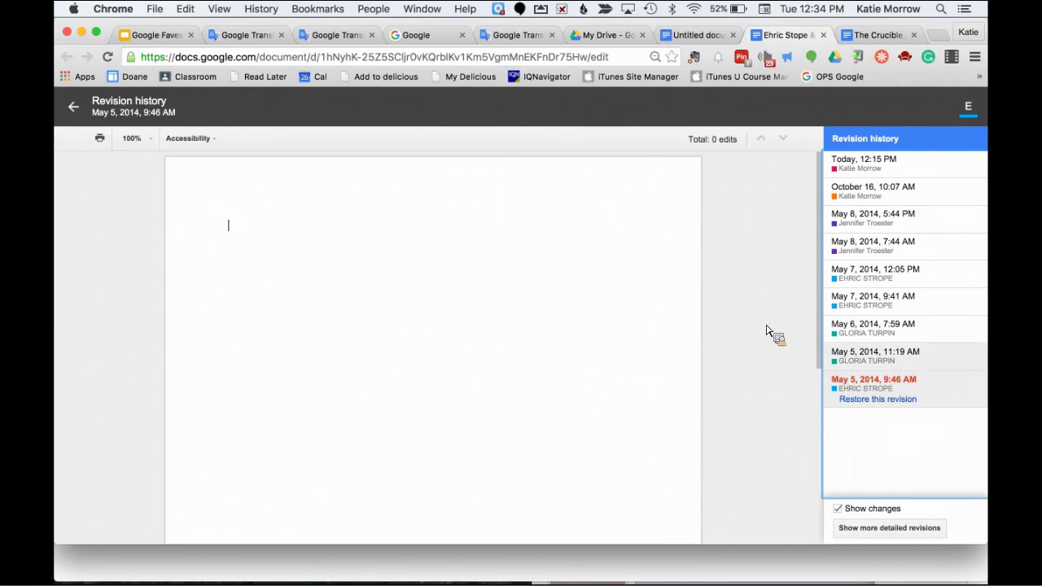
click(887, 363)
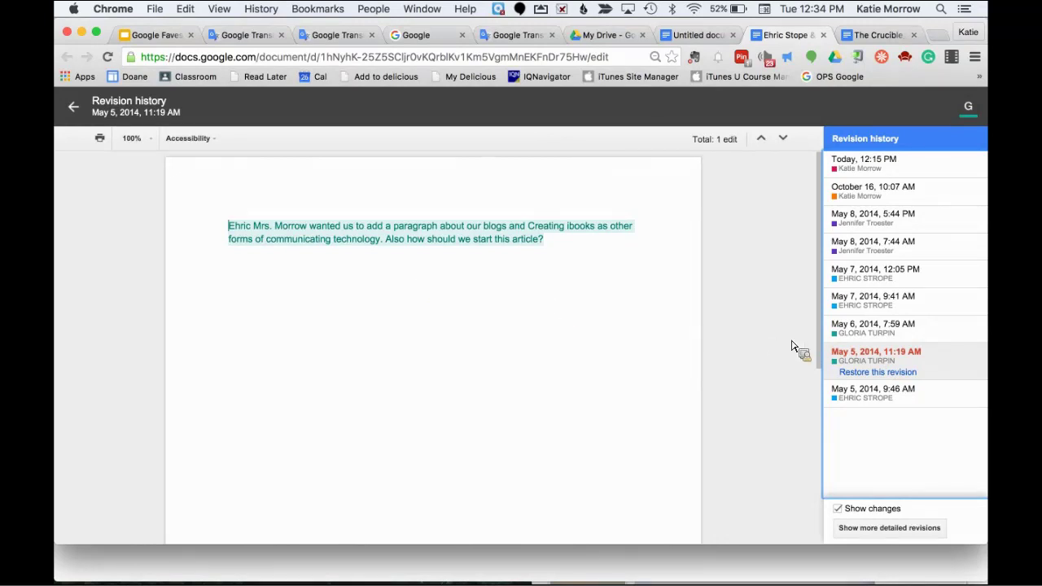
click(881, 334)
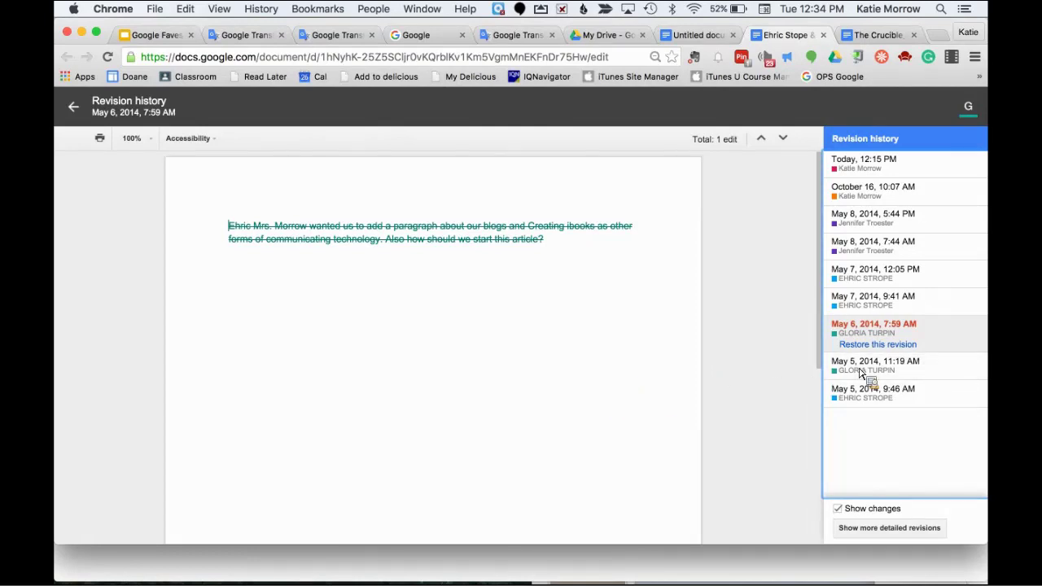
click(888, 308)
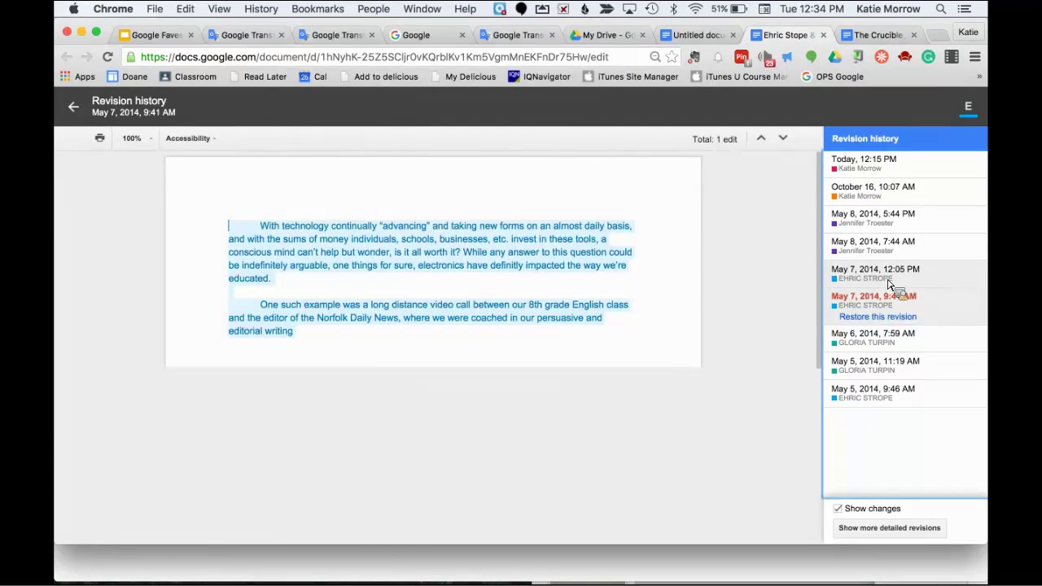
click(887, 285)
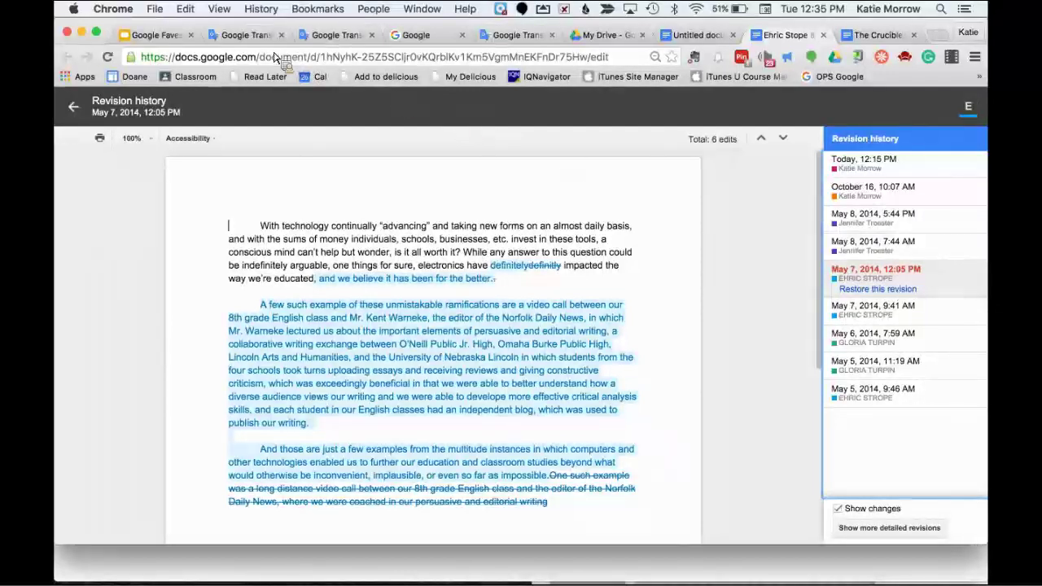
- Return to the Google Faves deck and show slide 17, 'Commenting and mark-up'
click(170, 35)
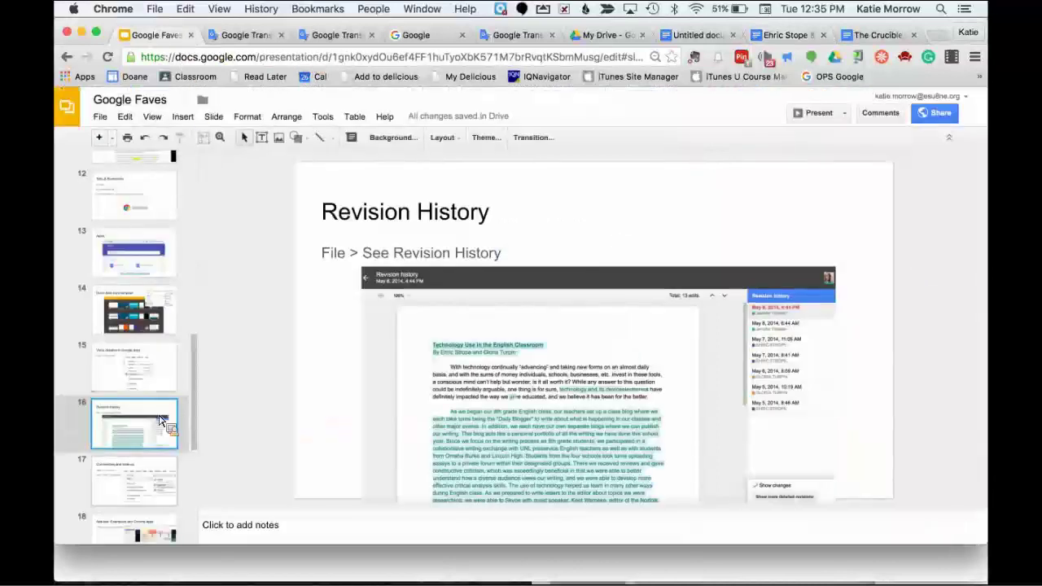
click(148, 482)
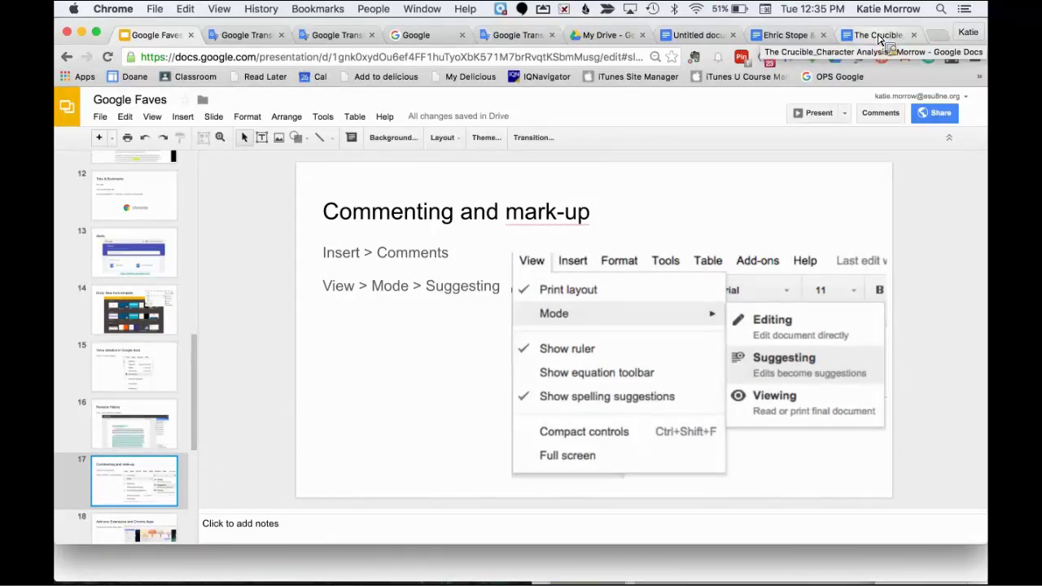
- Switch to The Crucible essay, 'Murder, Magic, and Mayhem', in Google Docs
click(879, 36)
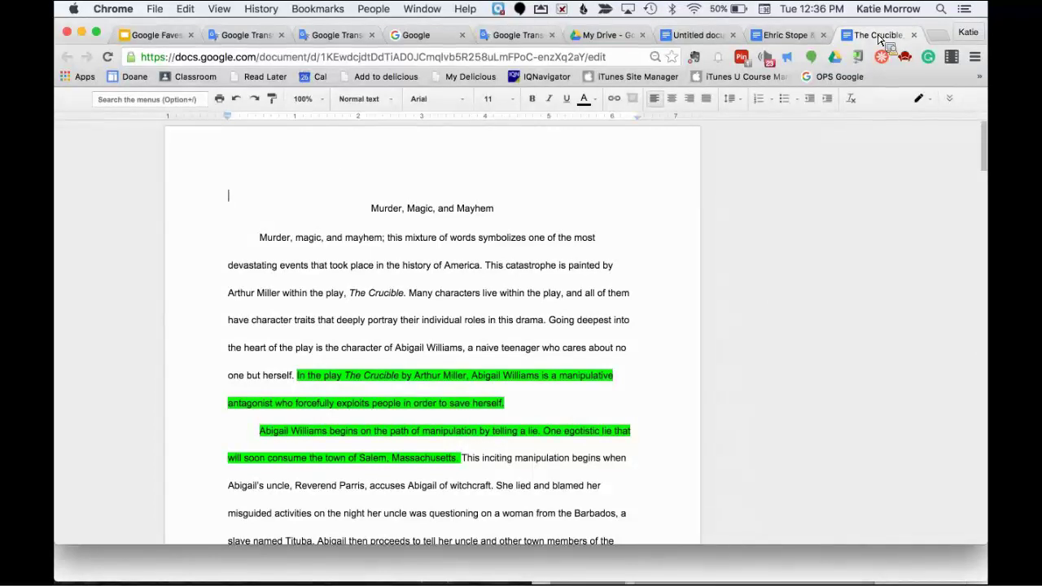
- Change The Crucible essay's editing mode to Suggesting
click(927, 105)
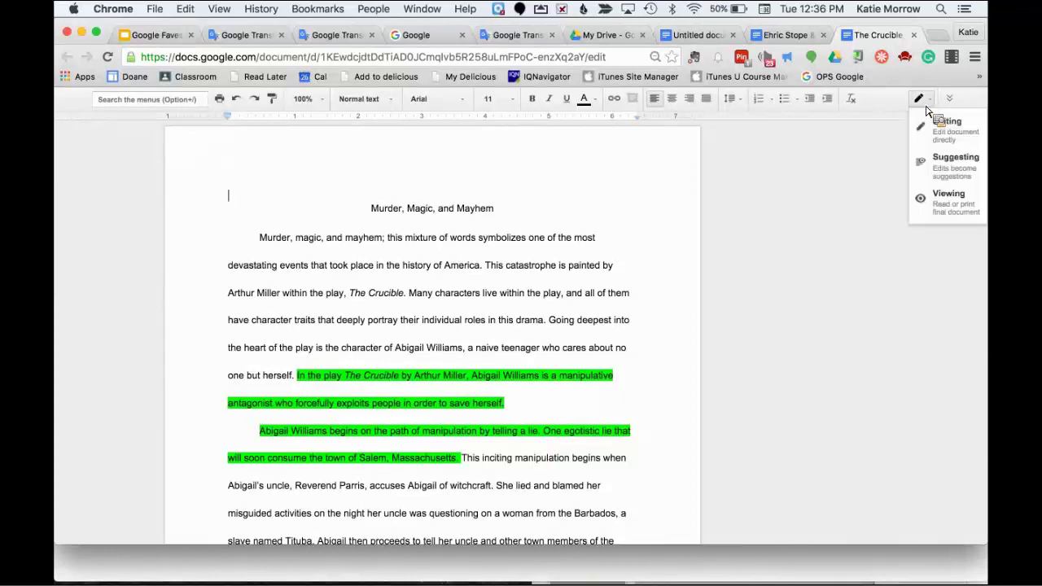
click(938, 178)
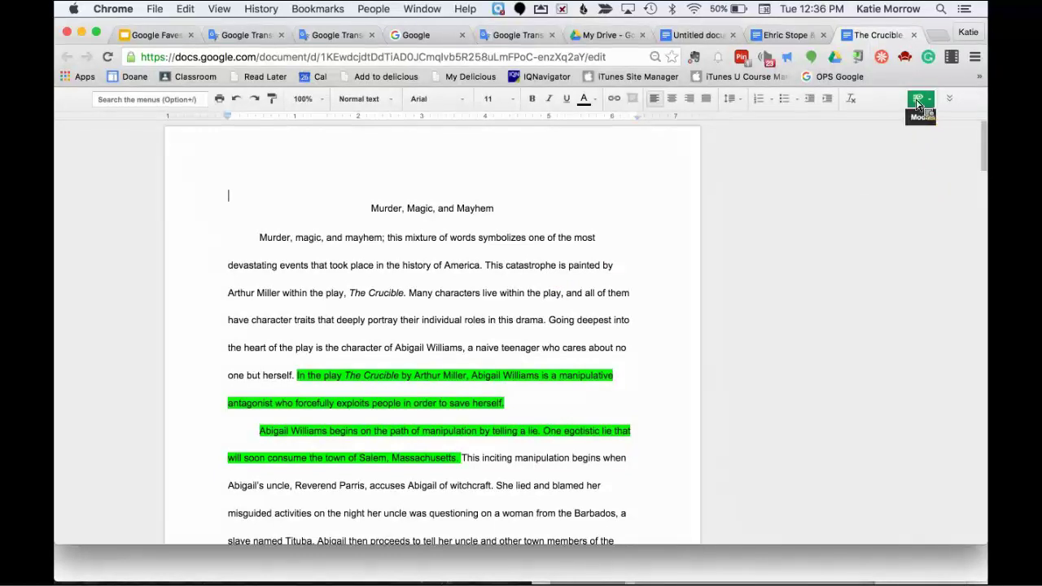
- Suggest deleting 'catastrophe' and the phrase 'Arthur Miller within the play, The Crucible'
double_click(533, 274)
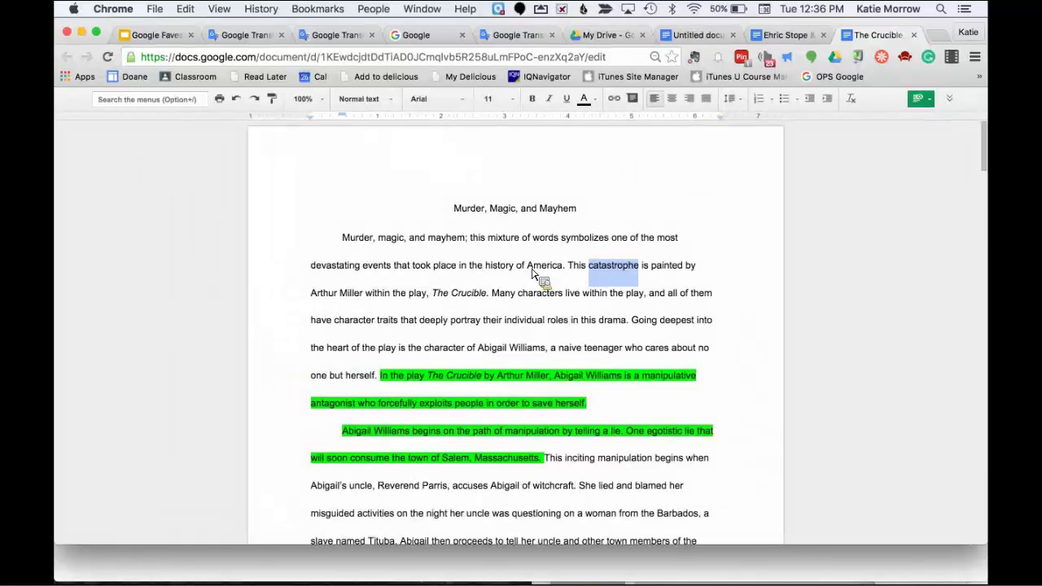
key(BackSpace)
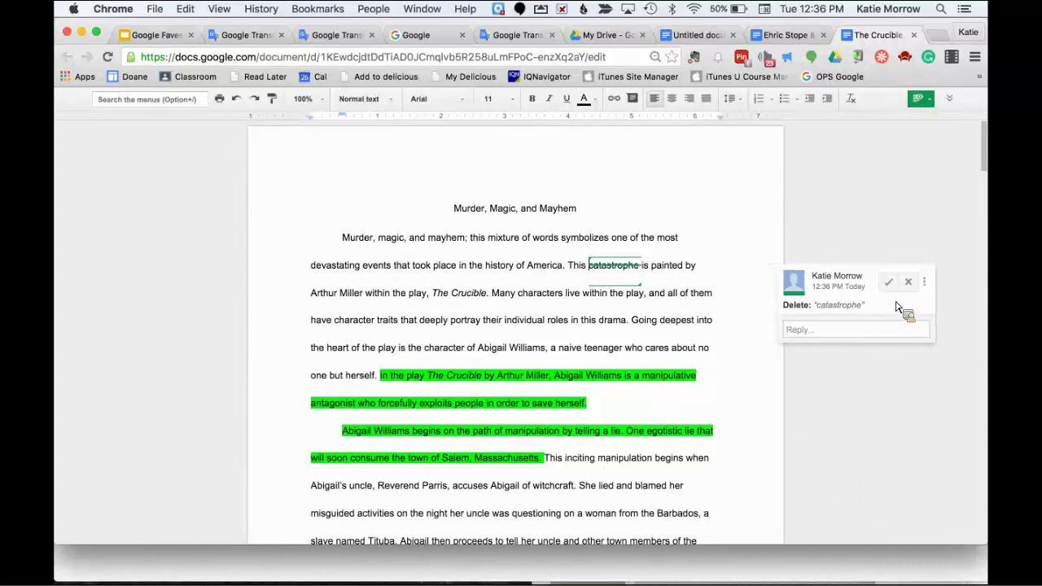
drag(486, 298, 317, 297)
key(BackSpace)
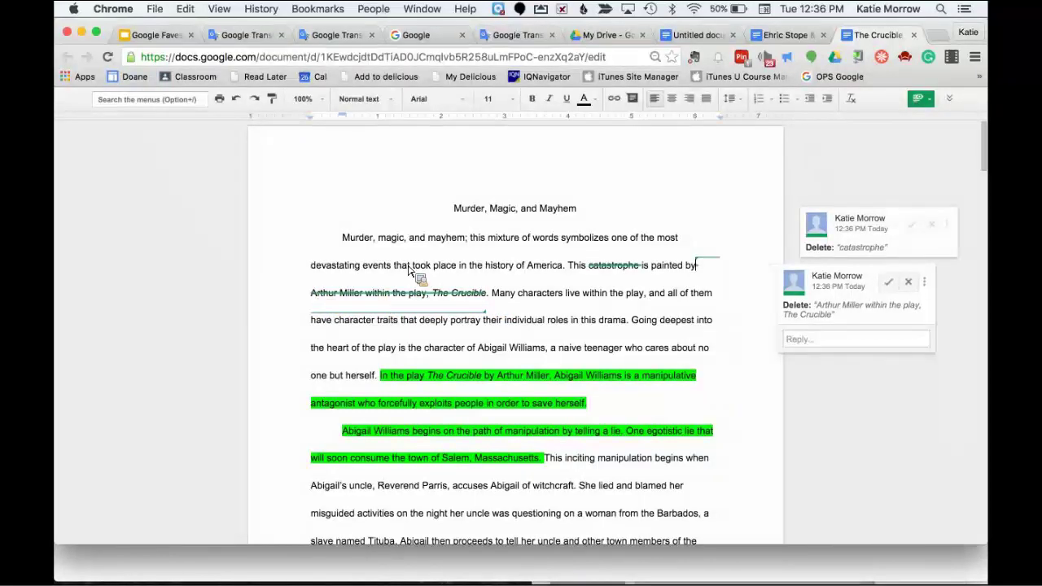
- Suggest replacing 'place' with 'happened' and starting a new paragraph after 'drama.'
double_click(444, 267)
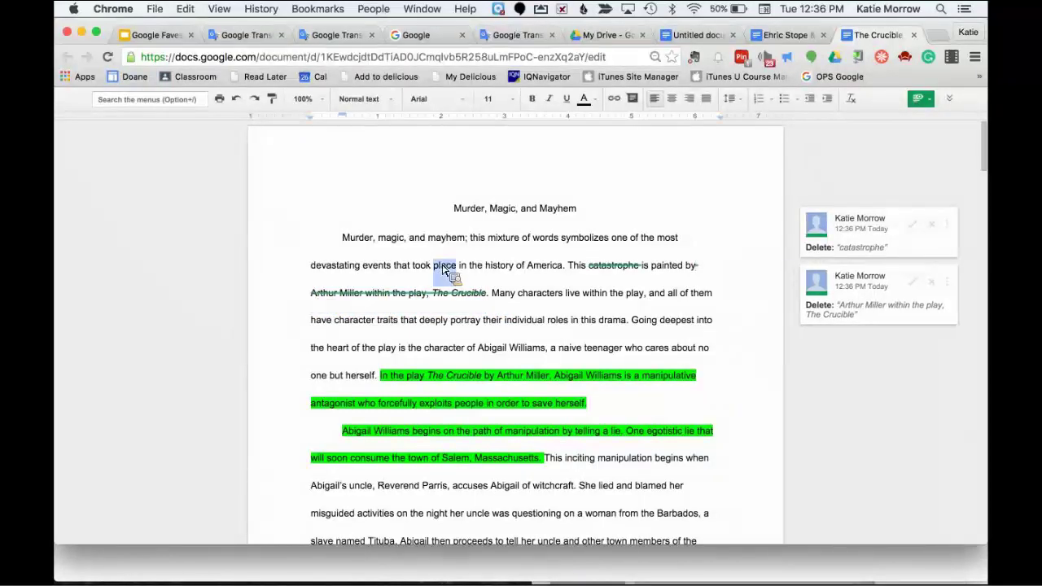
text(happened)
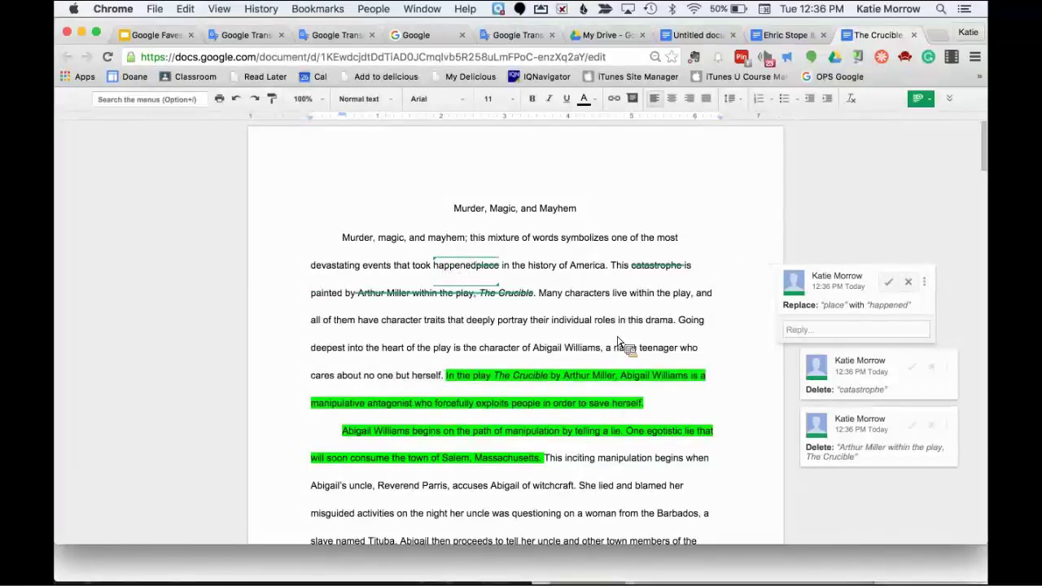
click(674, 321)
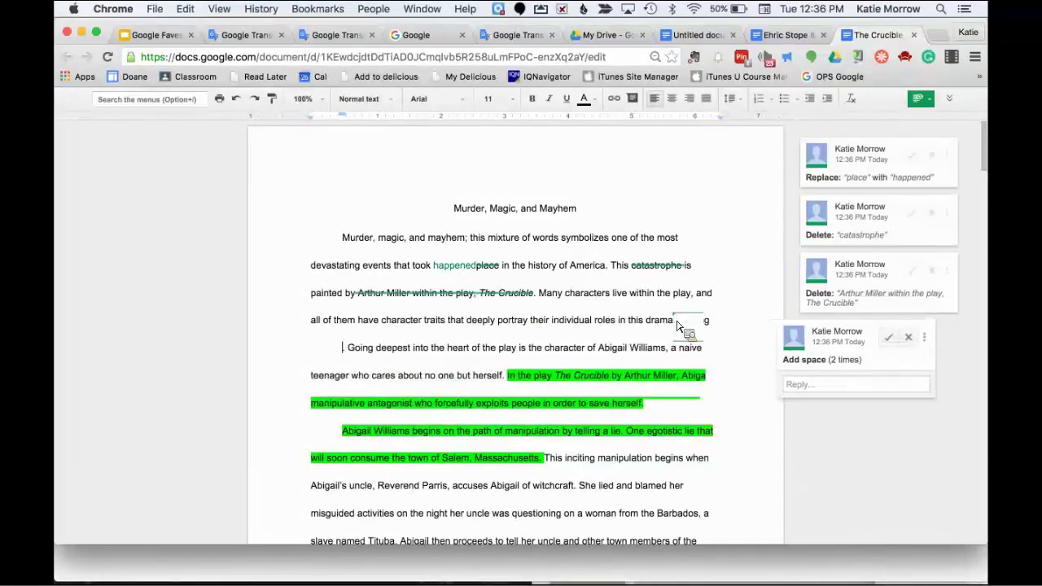
key(Return)
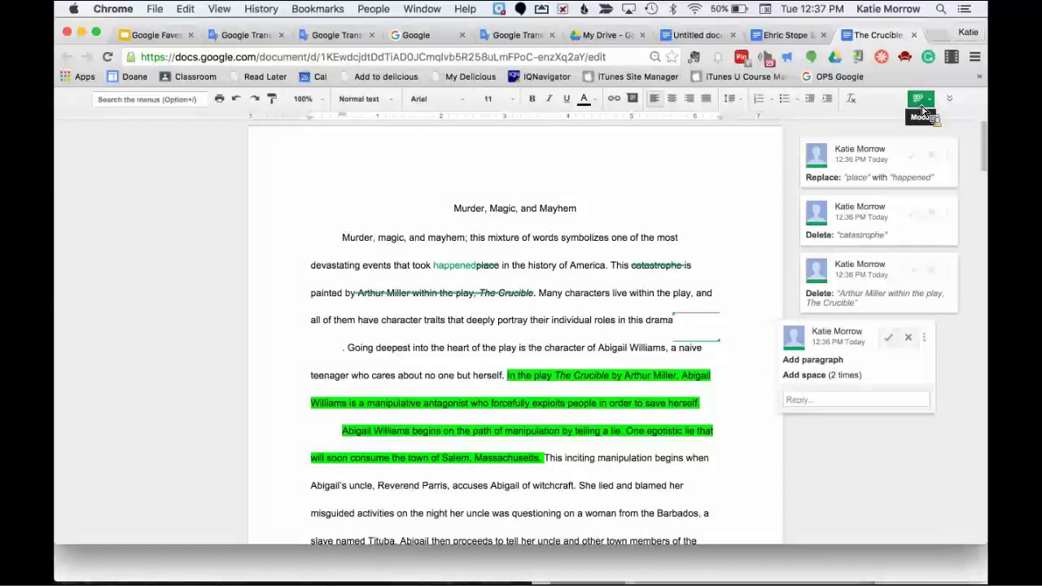
- Switch to the newspaper article and exit its revision history back to editing
click(787, 35)
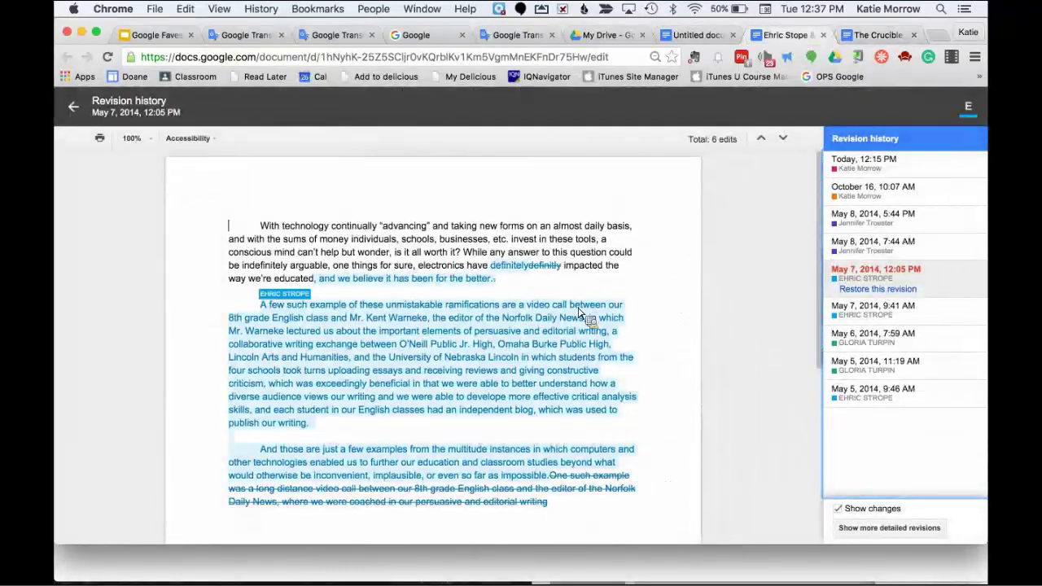
scroll(580, 313, down, 3)
scroll(580, 313, up, 3)
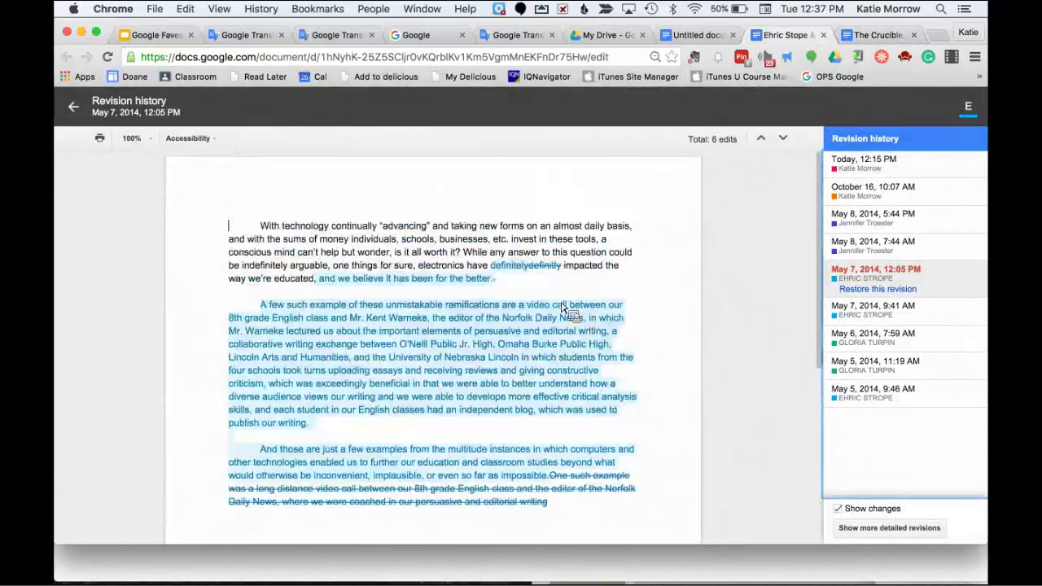
drag(362, 226, 627, 254)
click(82, 110)
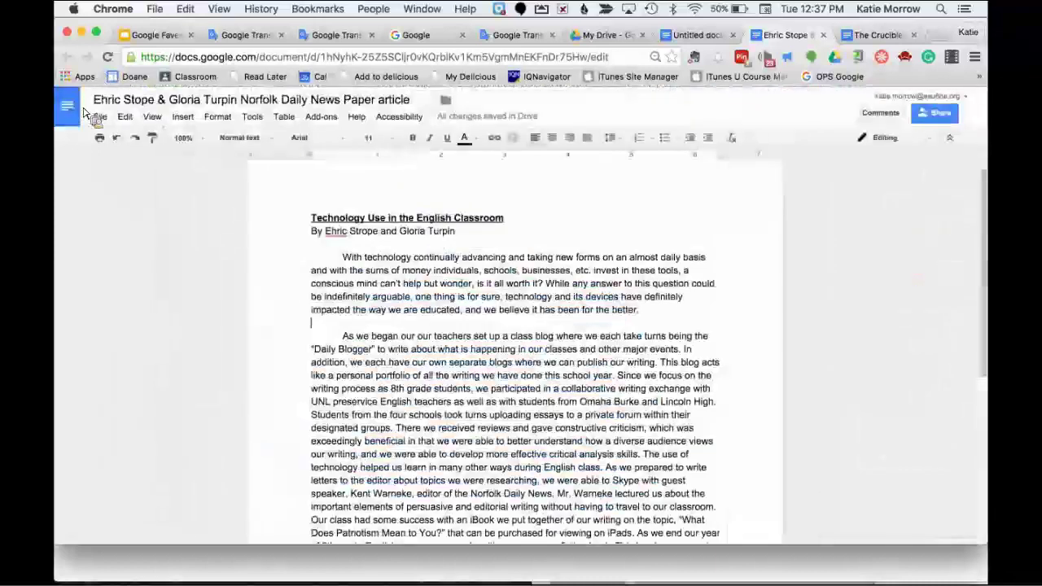
- Start a comment on the opening paragraph through 'for the better.', then return to Google Faves
drag(375, 270, 640, 322)
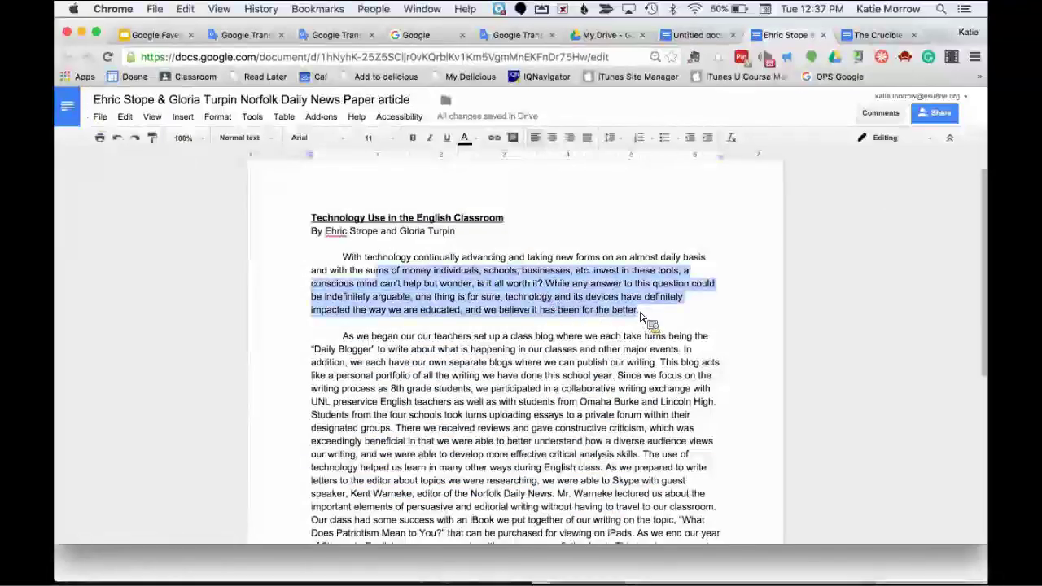
click(182, 116)
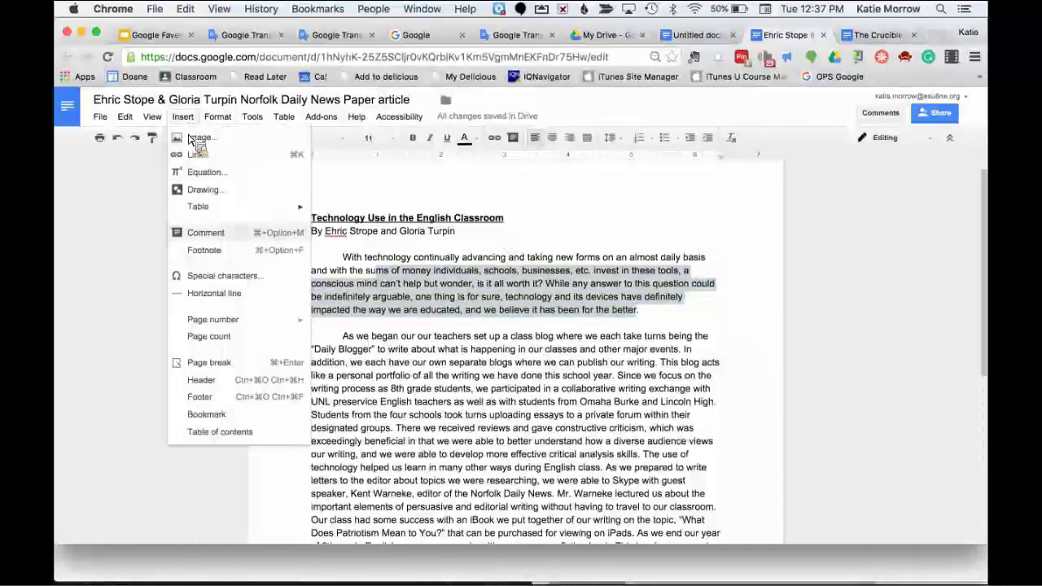
click(205, 234)
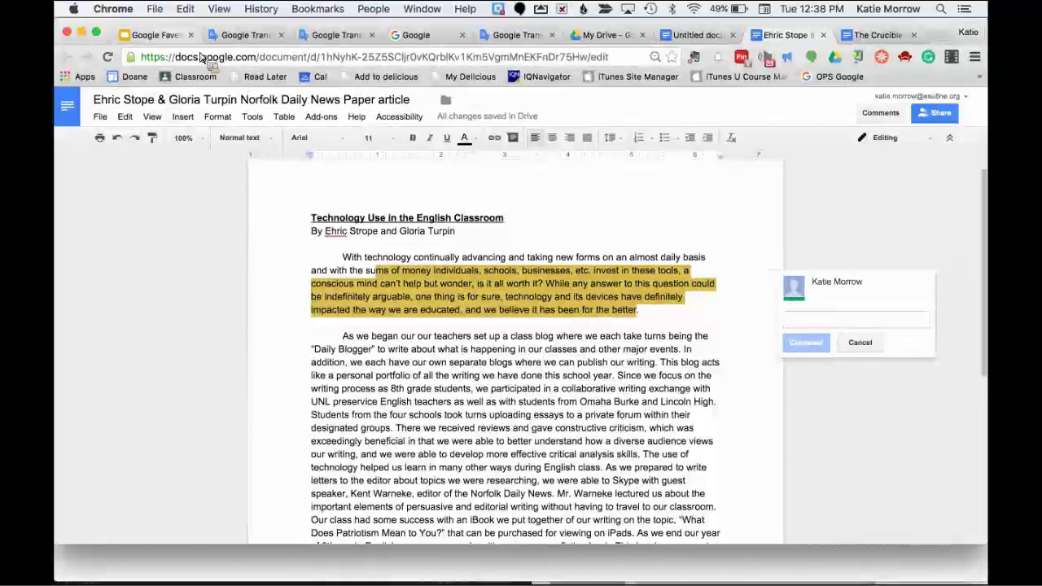
click(167, 36)
scroll(150, 434, down, 2)
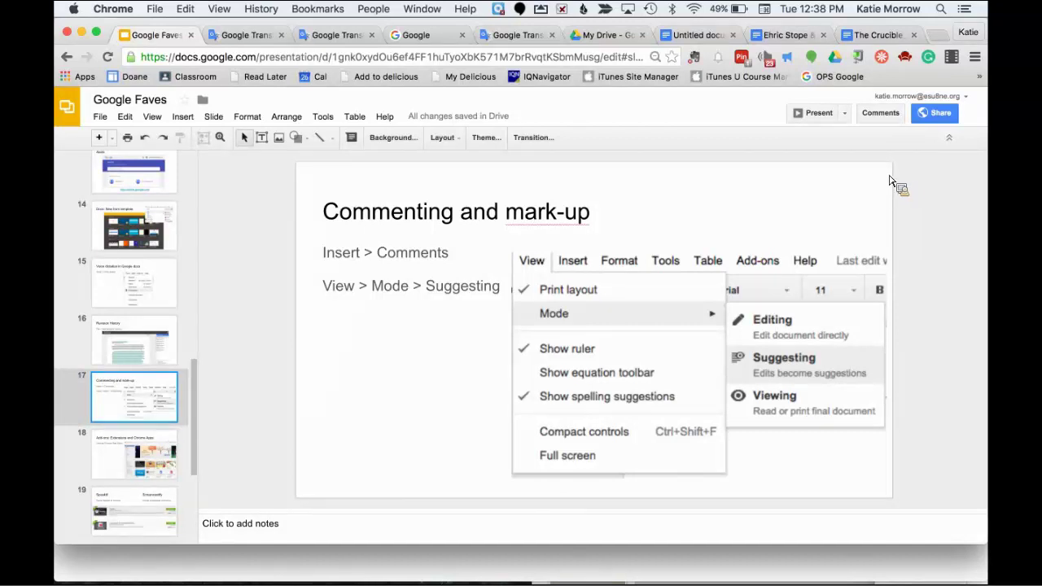
- Present full screen and advance past the Add-ons slide to the Speakit! and Screencastify slide
click(830, 116)
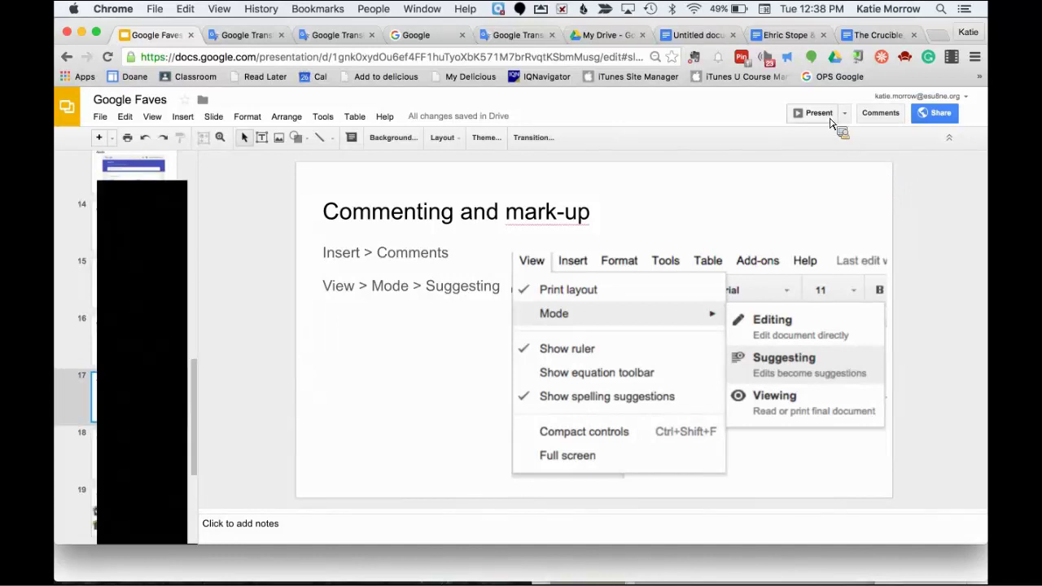
key(Right)
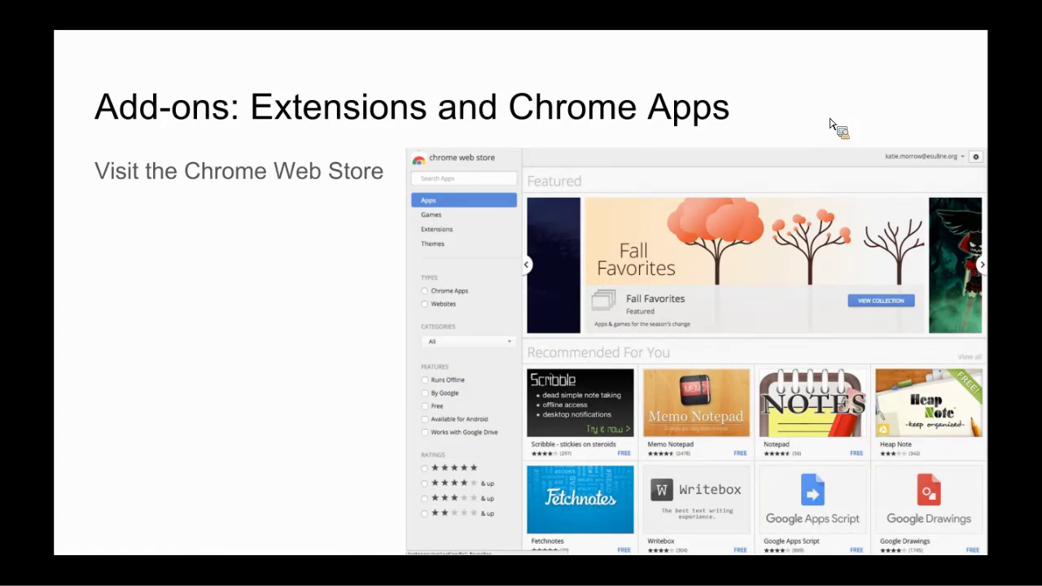
key(Right)
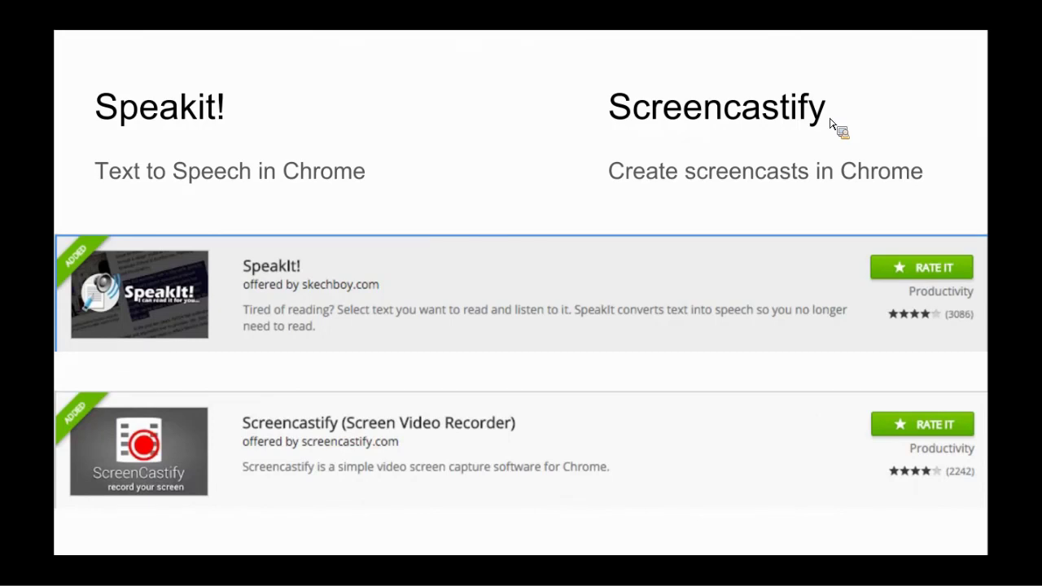
- Exit the slideshow back to the editor on slide 19
key(Escape)
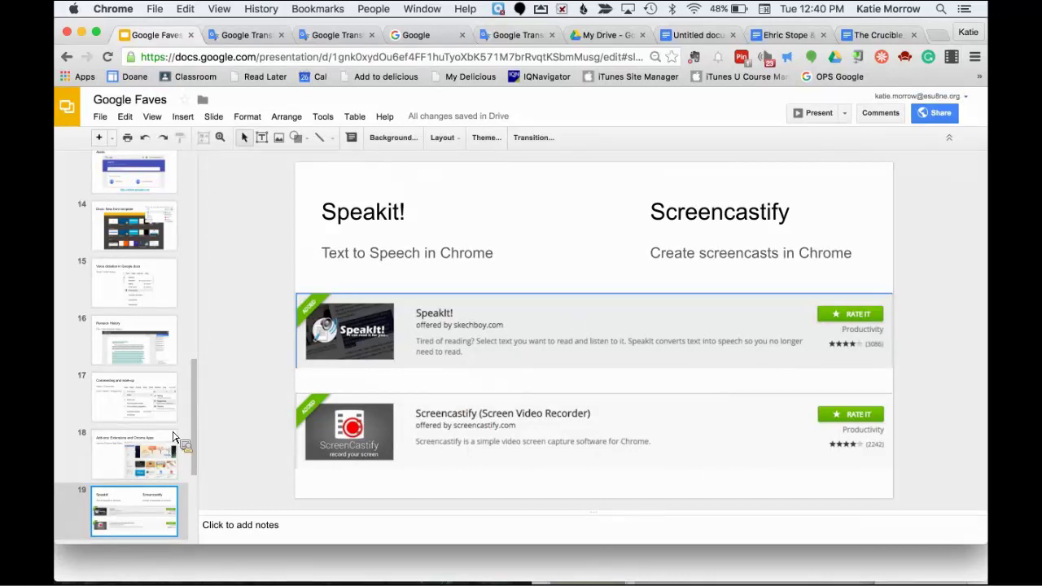
- Resume presenting and advance to slide 20 on the goo.gl URL shortener
click(817, 118)
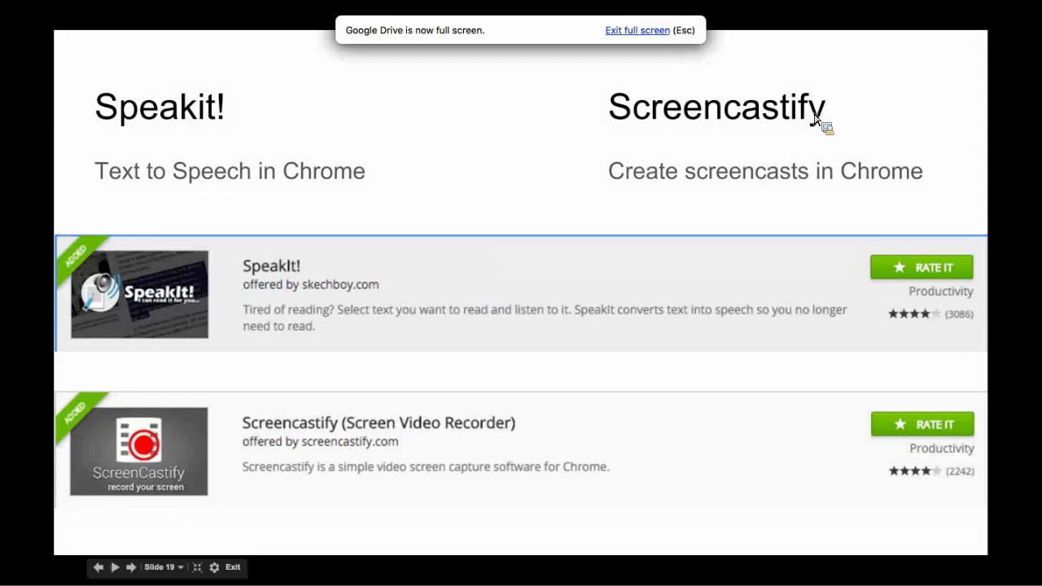
click(817, 120)
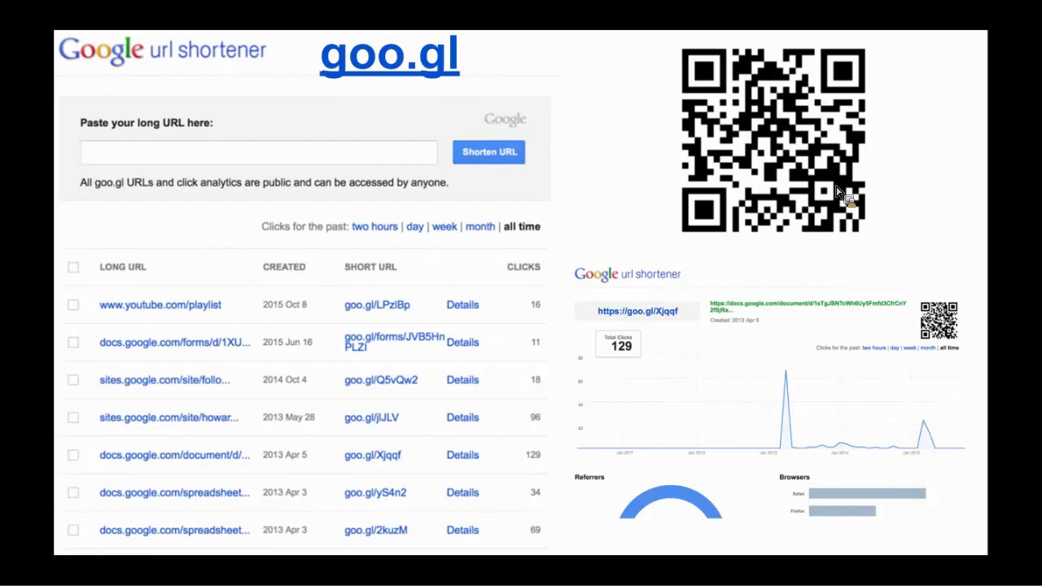
- Advance the slideshow to the YouTube, Blogger, Google Photos and Google Sites slide
key(Right)
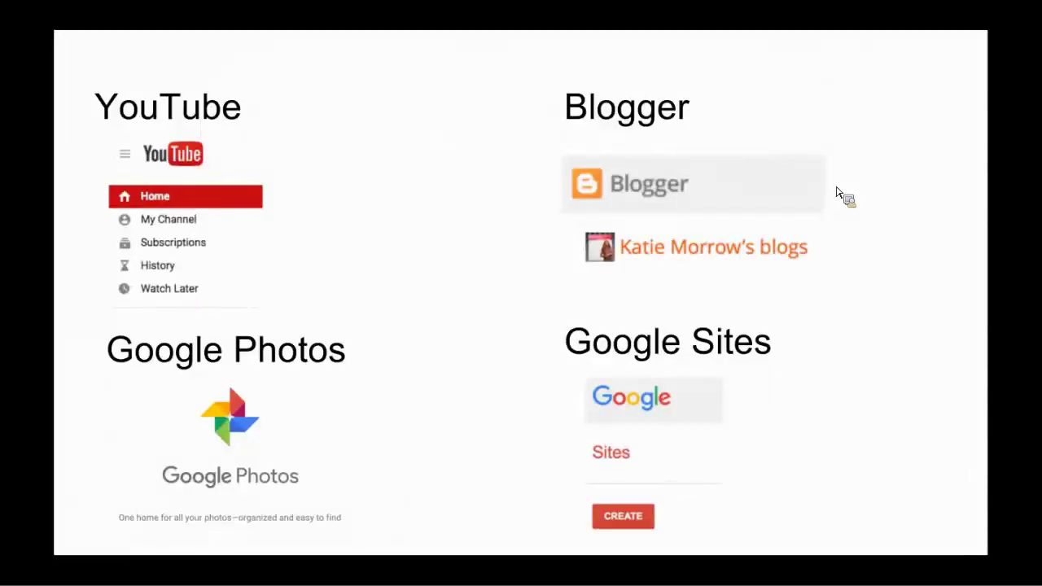